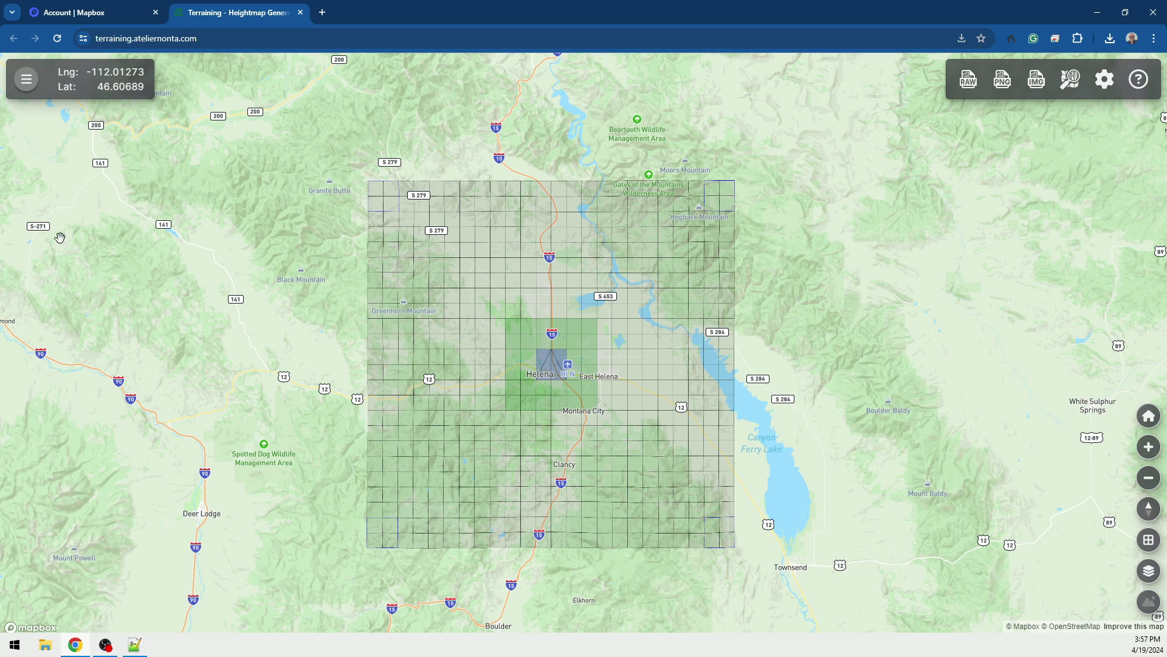
Spin and zoom the Terraining globe over to Europe
left_click(207, 38)
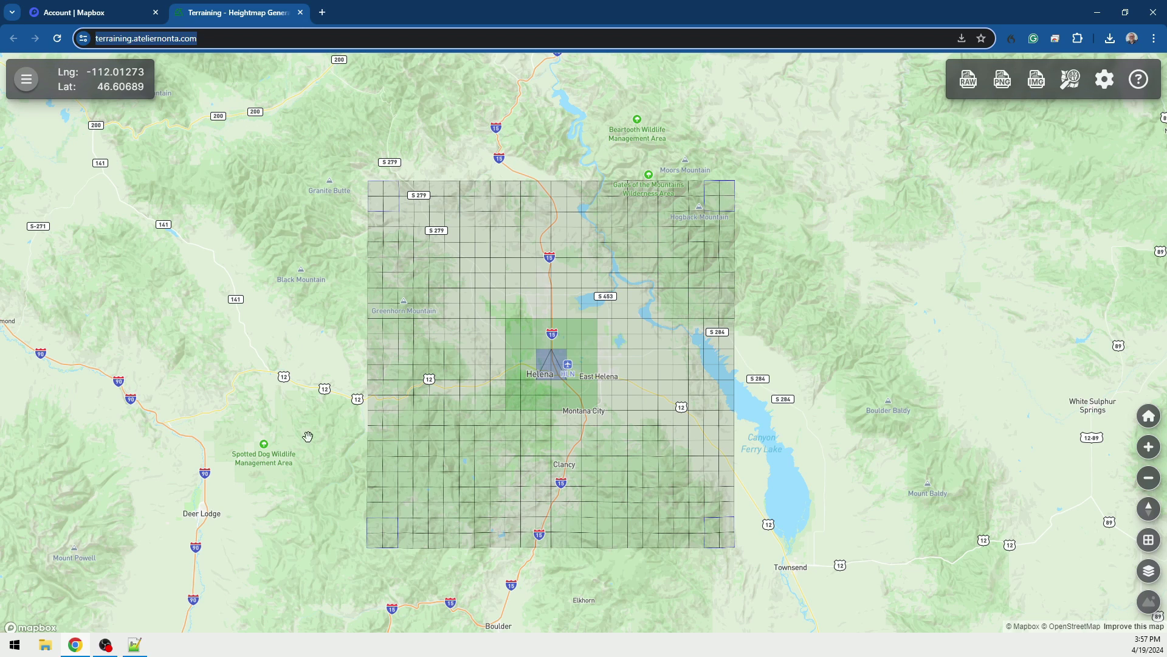
scroll(253, 437, "down", 3)
scroll(270, 396, "down", 10)
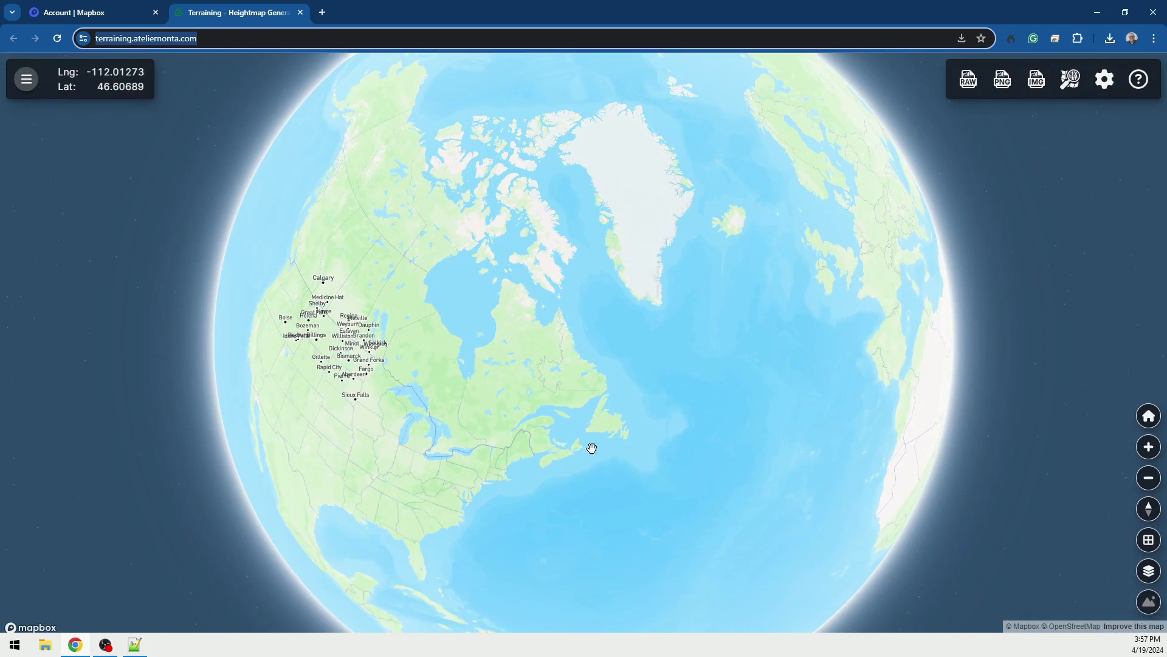
left_click_drag(591, 445, 119, 287)
left_click_drag(550, 375, 512, 333)
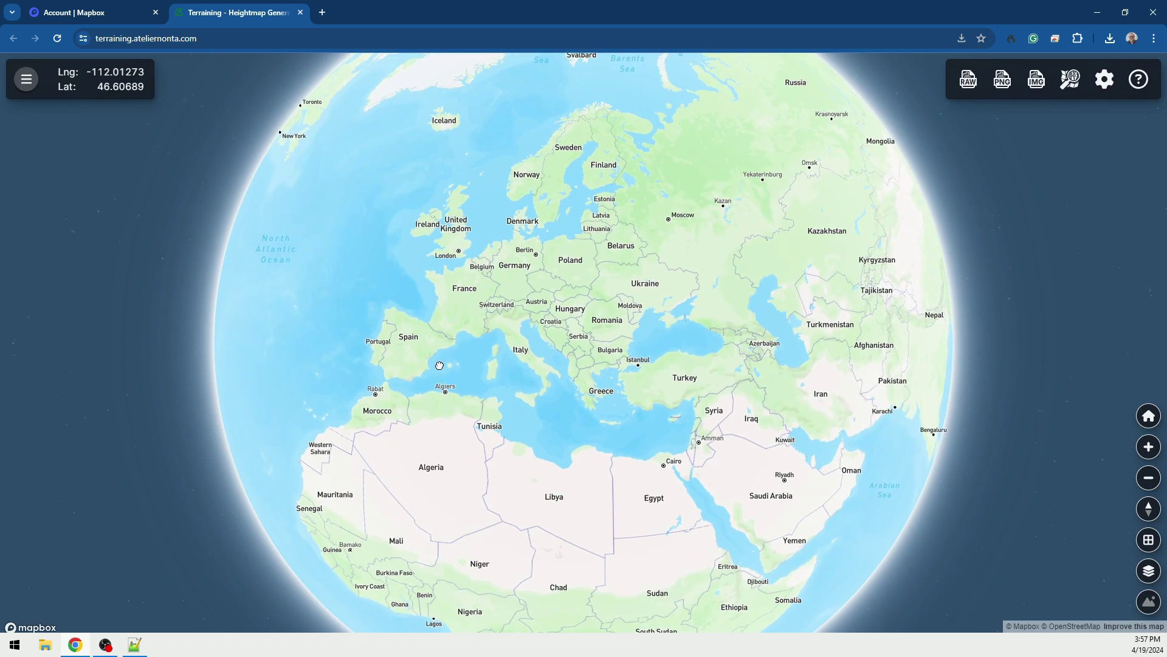
scroll(477, 285, "up", 3)
scroll(477, 286, "up", 3)
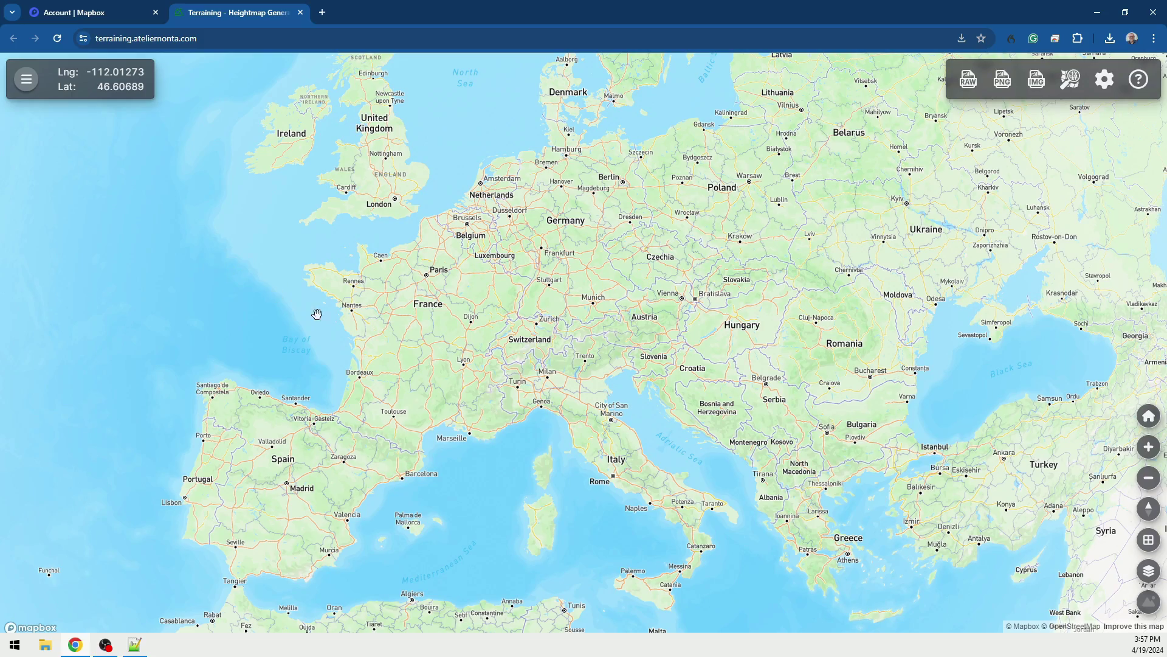
Pan the map west across the Atlantic to North America
left_click_drag(453, 380, 314, 96)
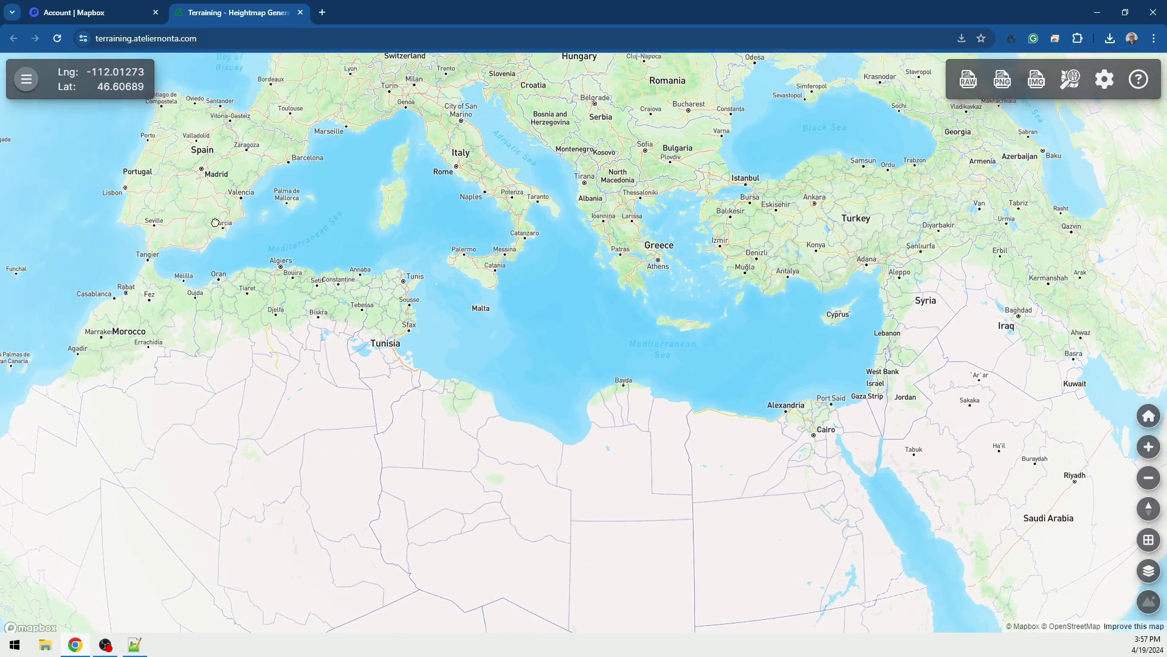
left_click_drag(210, 219, 547, 334)
left_click_drag(314, 327, 701, 341)
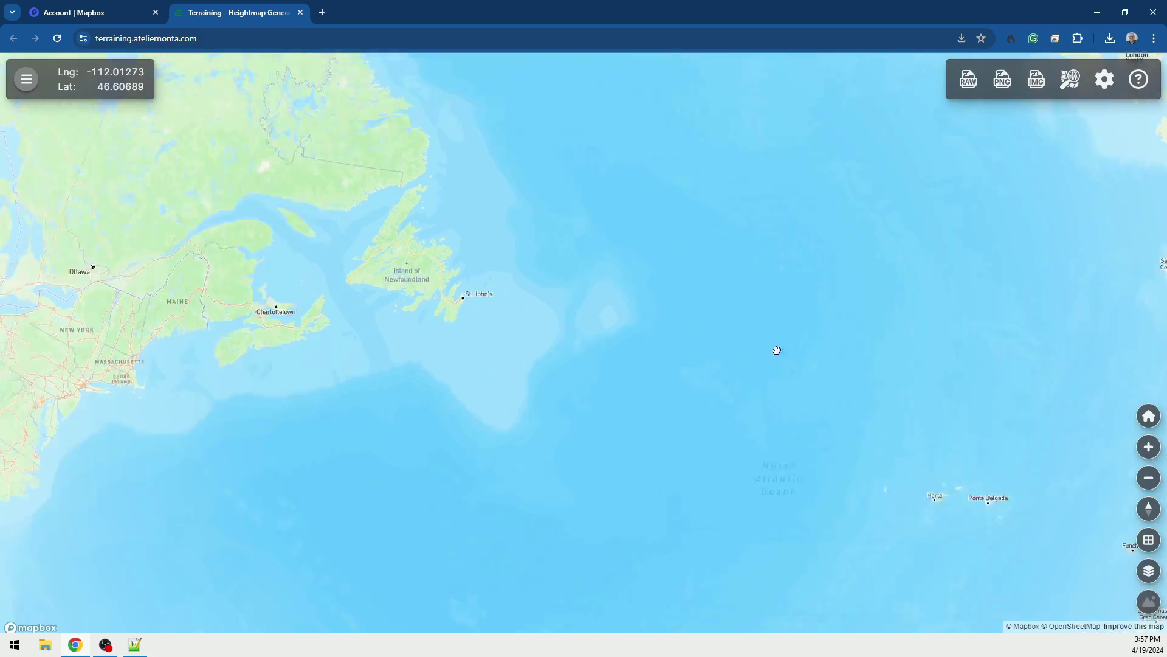
left_click_drag(193, 396, 826, 344)
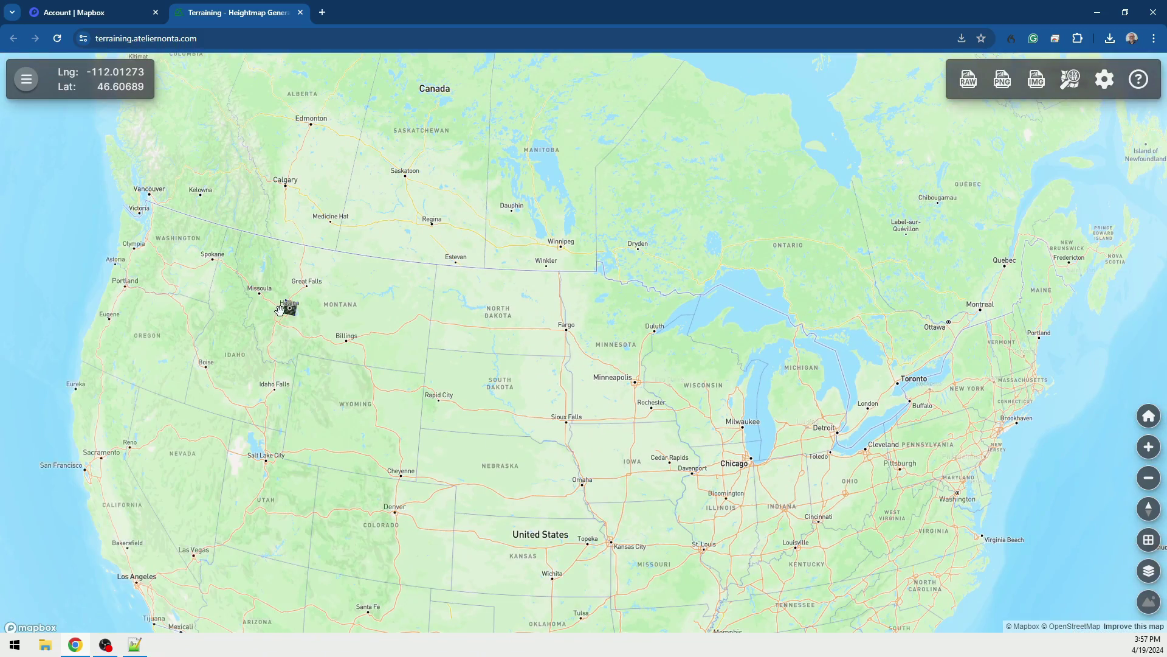
scroll(289, 308, "up", 5)
scroll(282, 376, "up", 4)
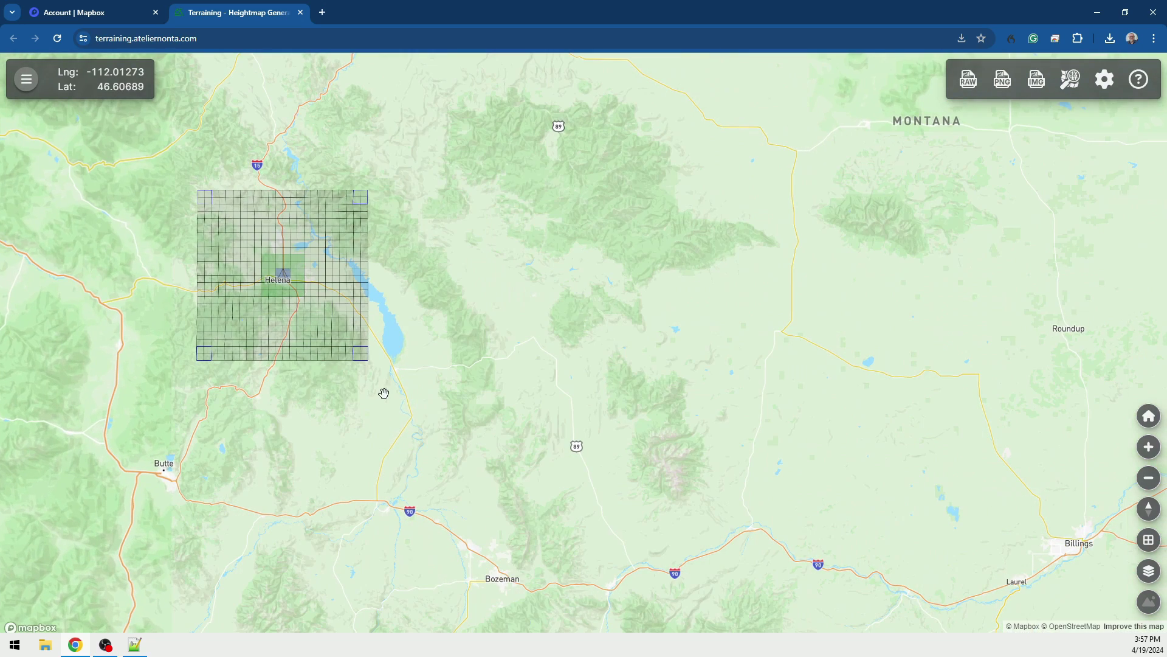
Centre the Helena grid and open Configuration, showing CS2 type and 4096 m elevation scale
left_click_drag(430, 279, 479, 365)
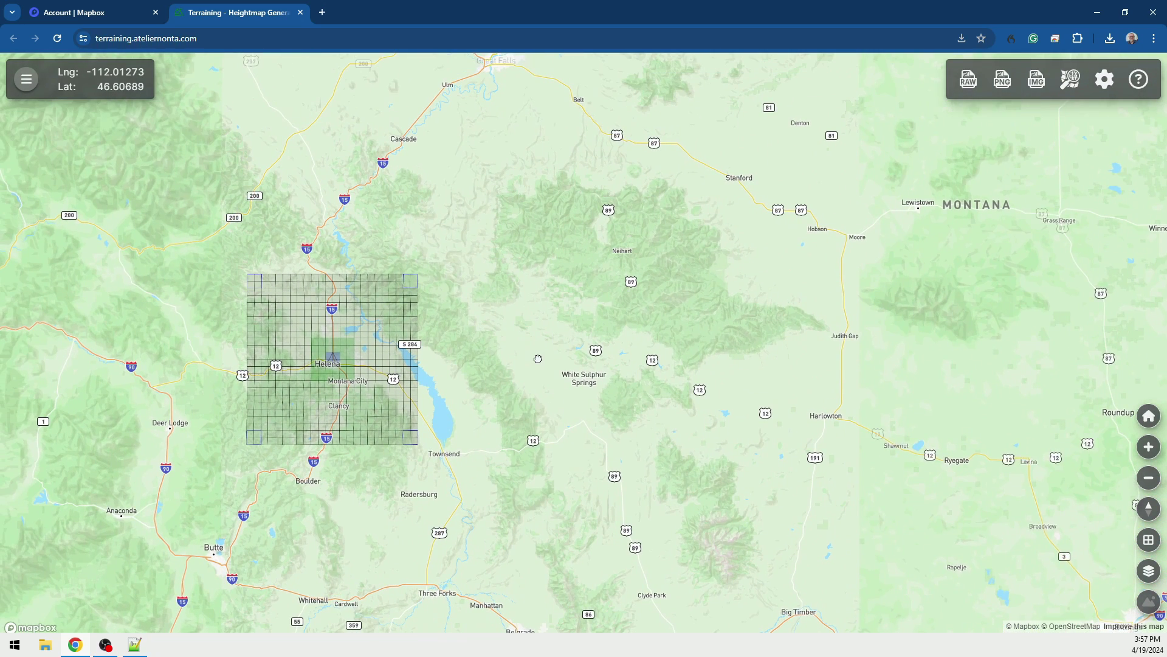
scroll(480, 365, "up", 2)
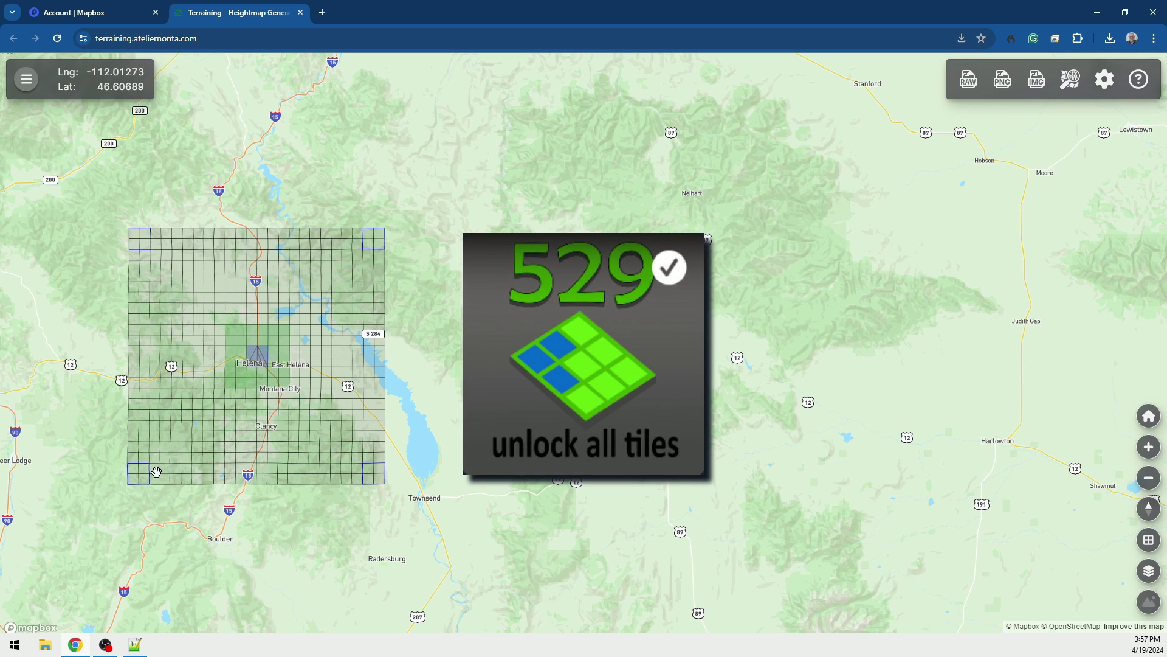
scroll(376, 367, "up", 2)
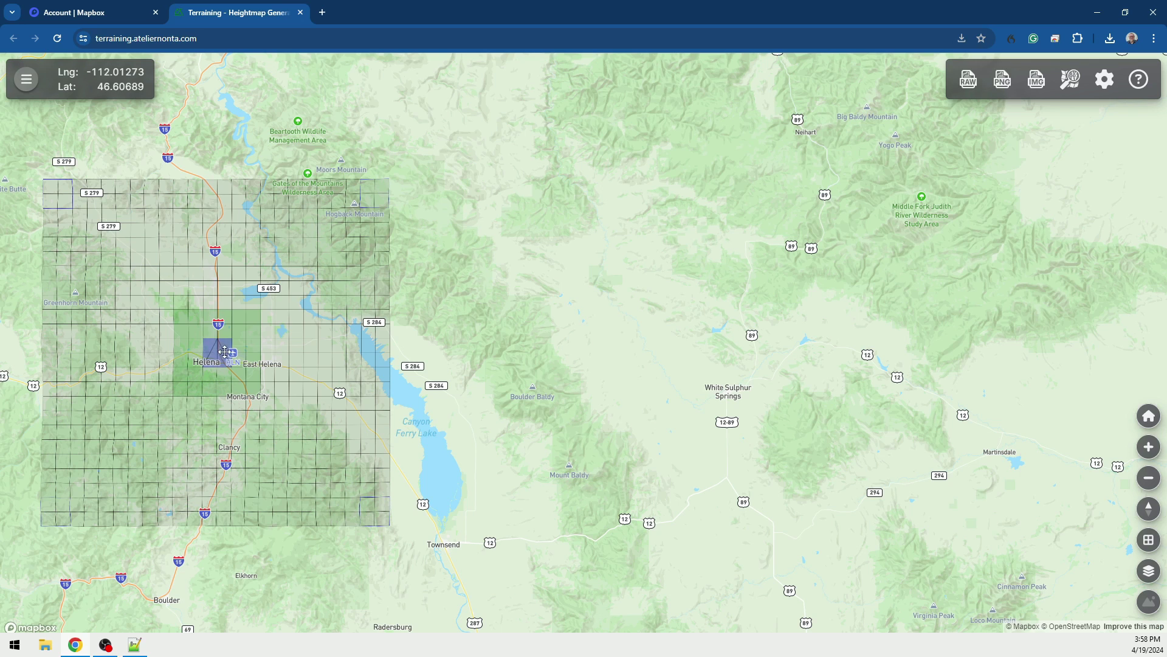
left_click_drag(551, 360, 838, 360)
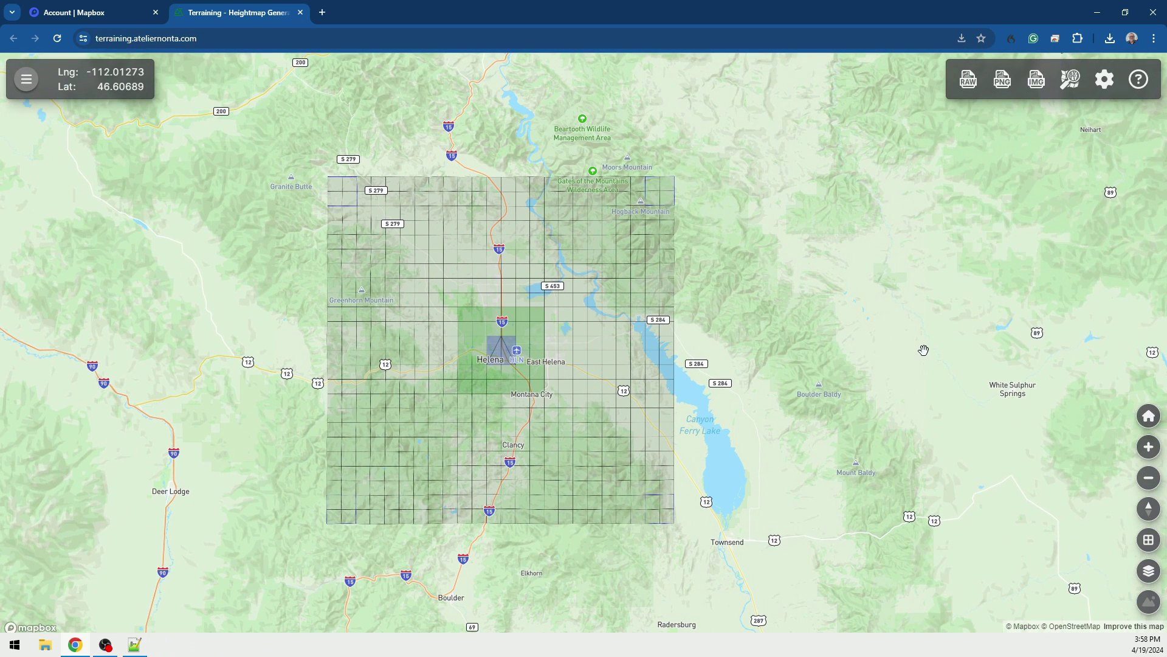
left_click(1105, 79)
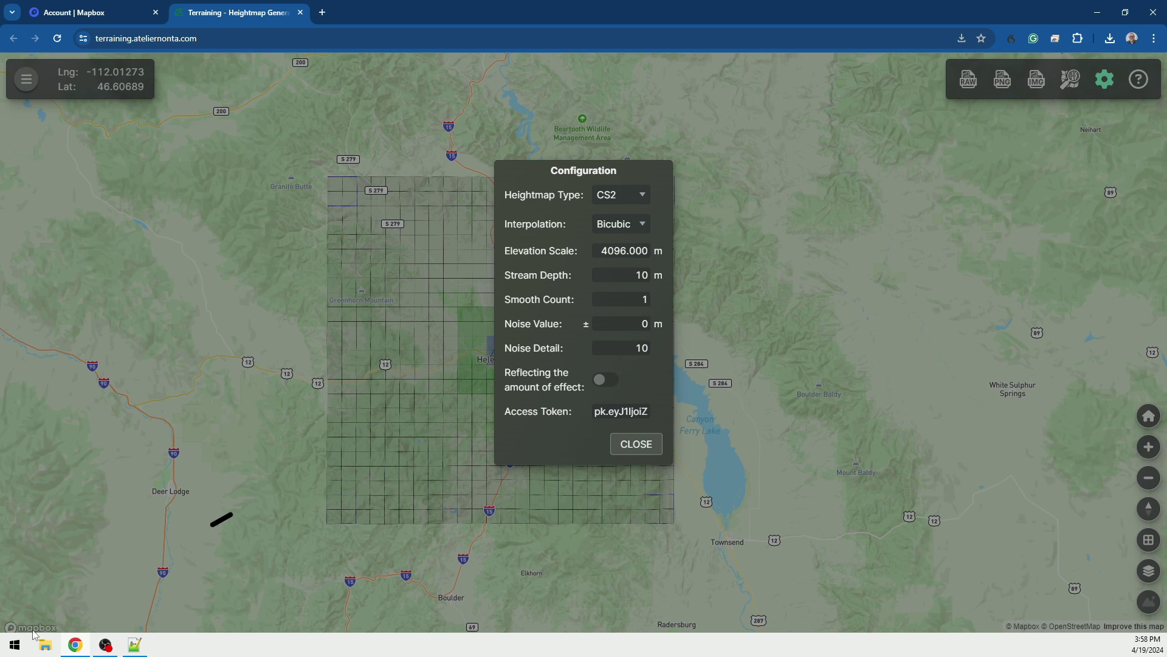
Close the Configuration dialog to return to the Helena heightmap tile grid
left_click(638, 447)
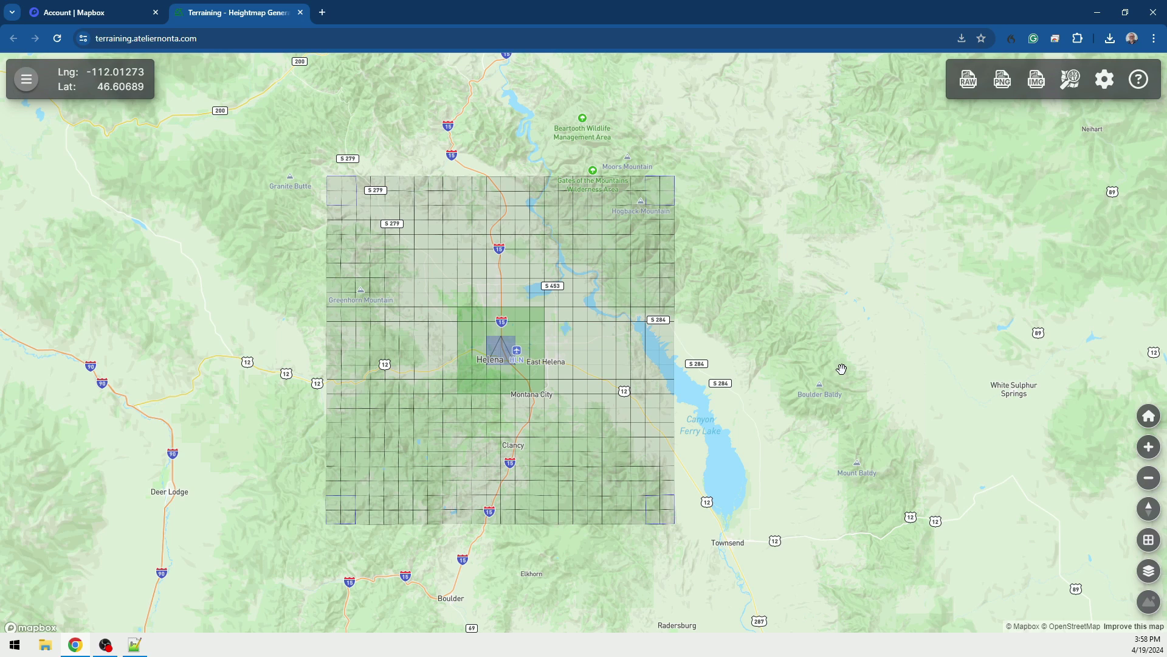
key("ctrl+1")
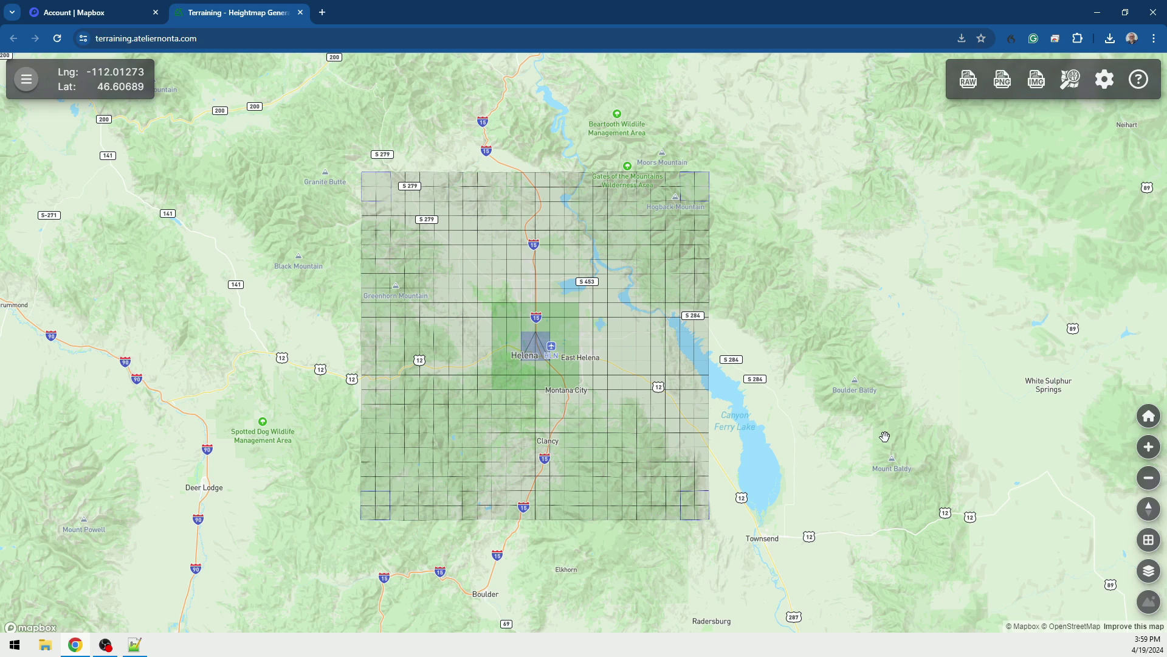
Download the Helena PNG height map and a Streets-style map image
left_click(1004, 83)
left_click(1037, 80)
left_click(1039, 110)
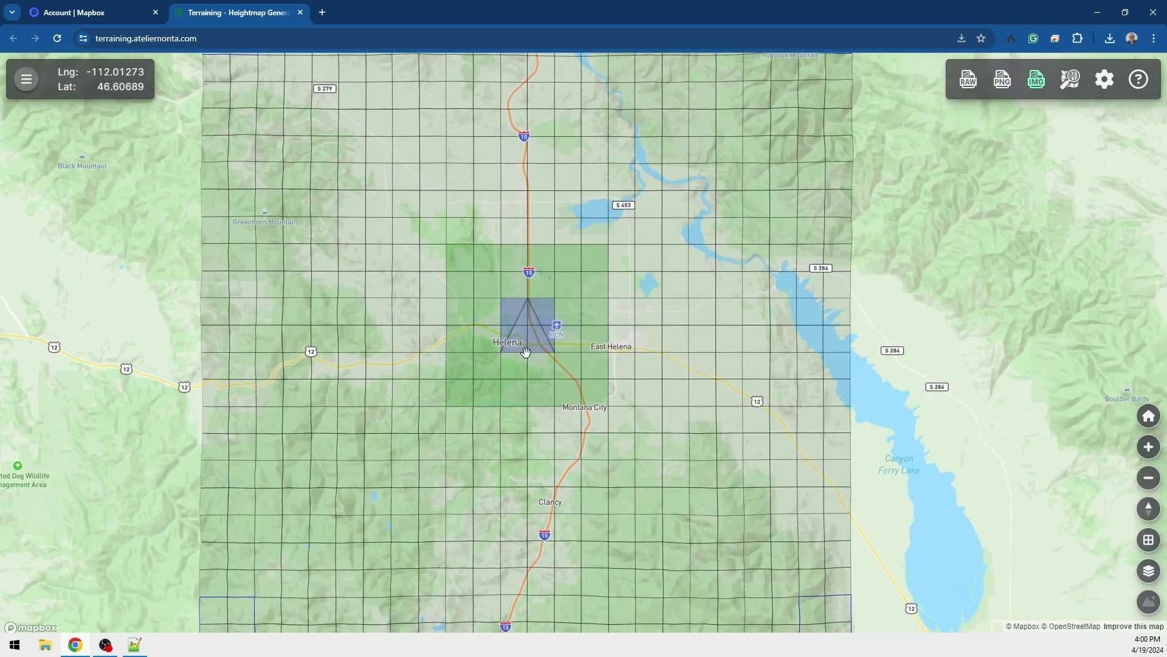
Download the Satellite map image and view the four PNG exports in File Explorer's Downloads
scroll(520, 311, "up", 2)
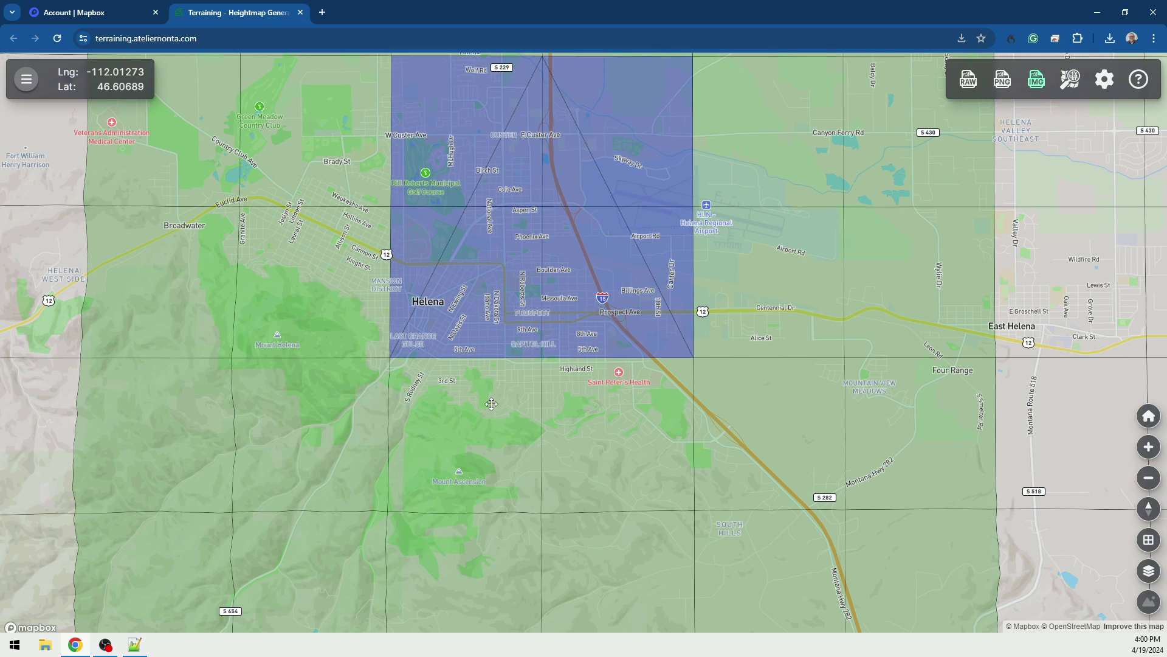
scroll(596, 414, "down", 5)
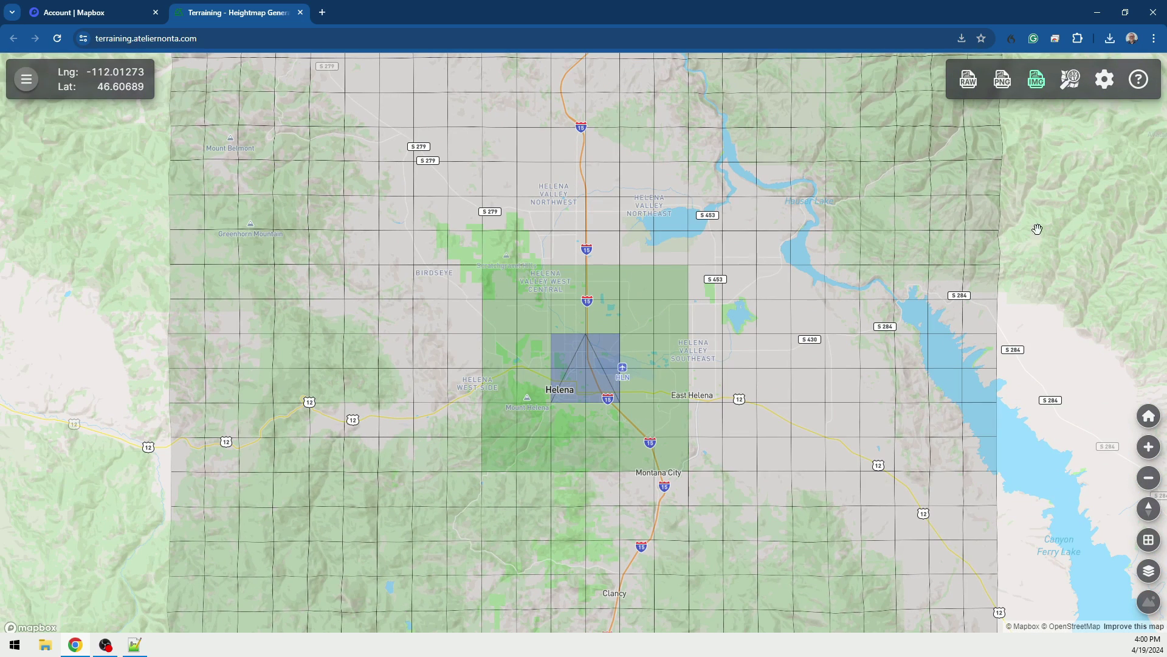
left_click(1037, 85)
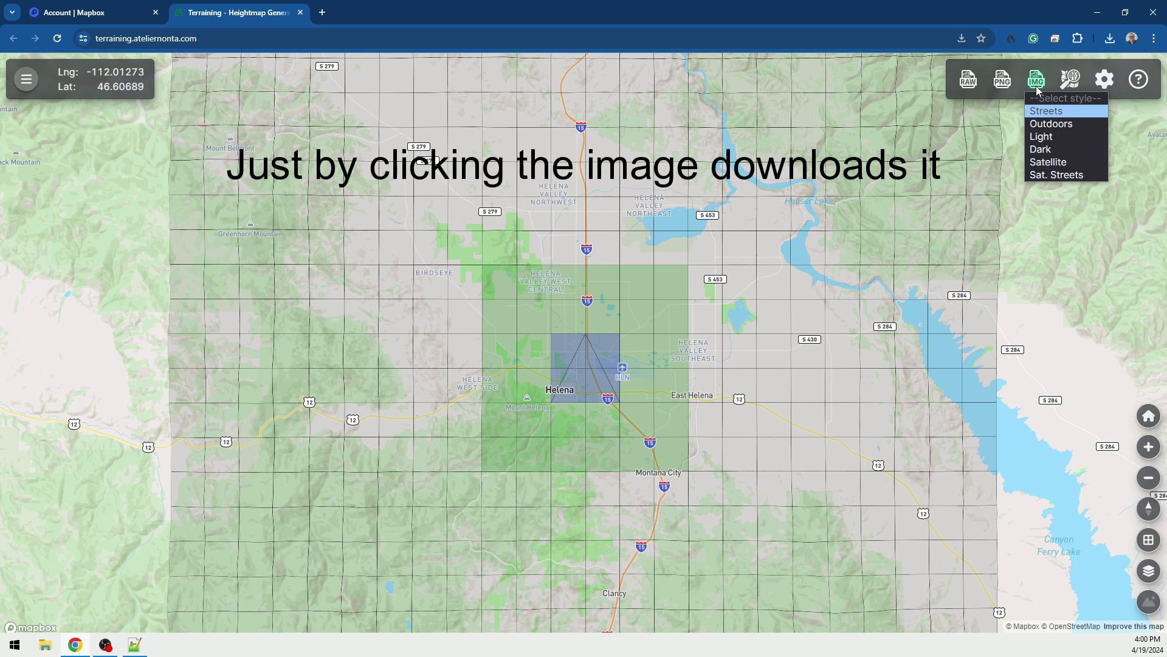
left_click(1043, 164)
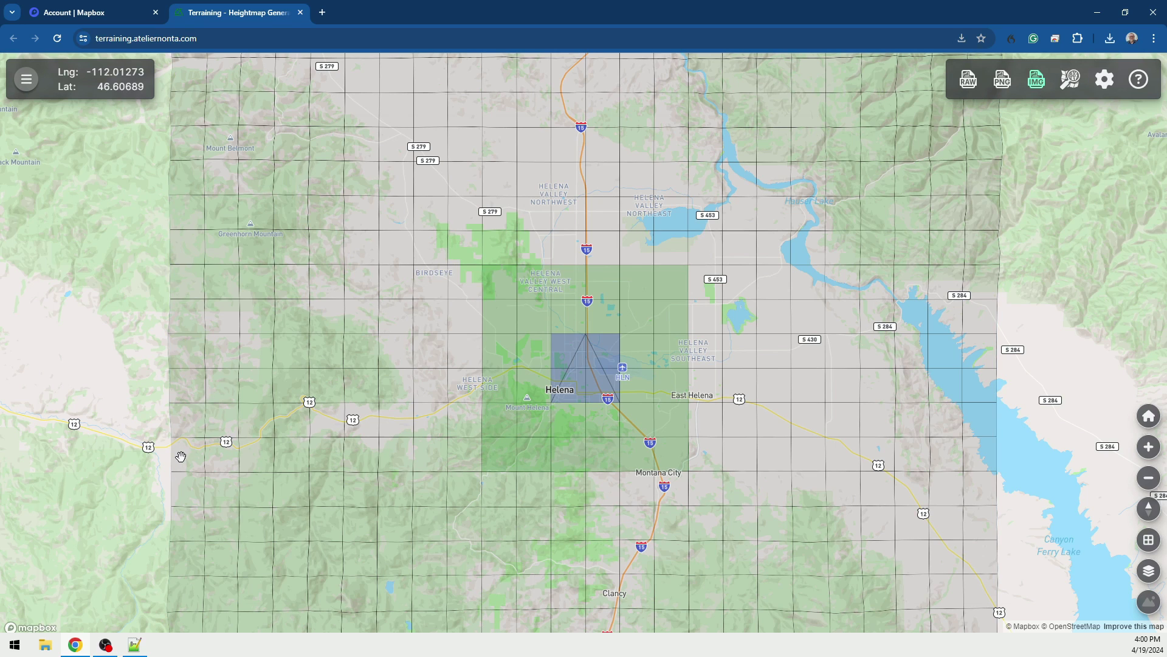
left_click(46, 645)
left_click(91, 336)
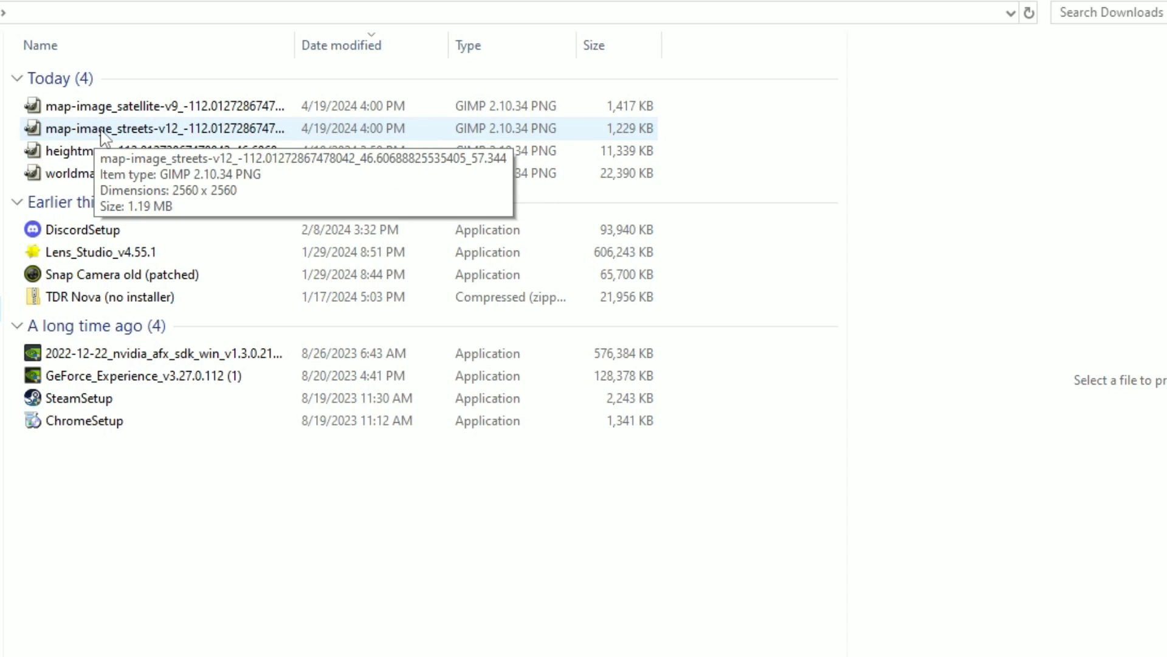
Expand C: > Users > user > AppData > LocalLow > Colossal Order > Cities Skylines II
left_click(108, 111)
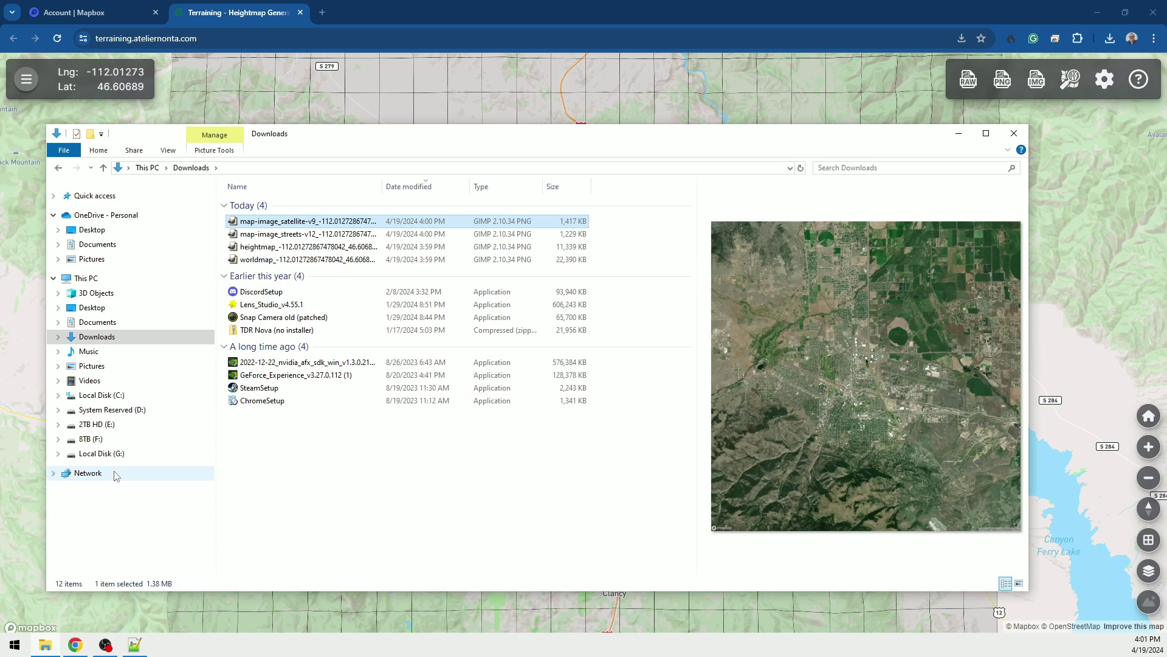
left_click(58, 396)
left_click(62, 512)
left_click(67, 526)
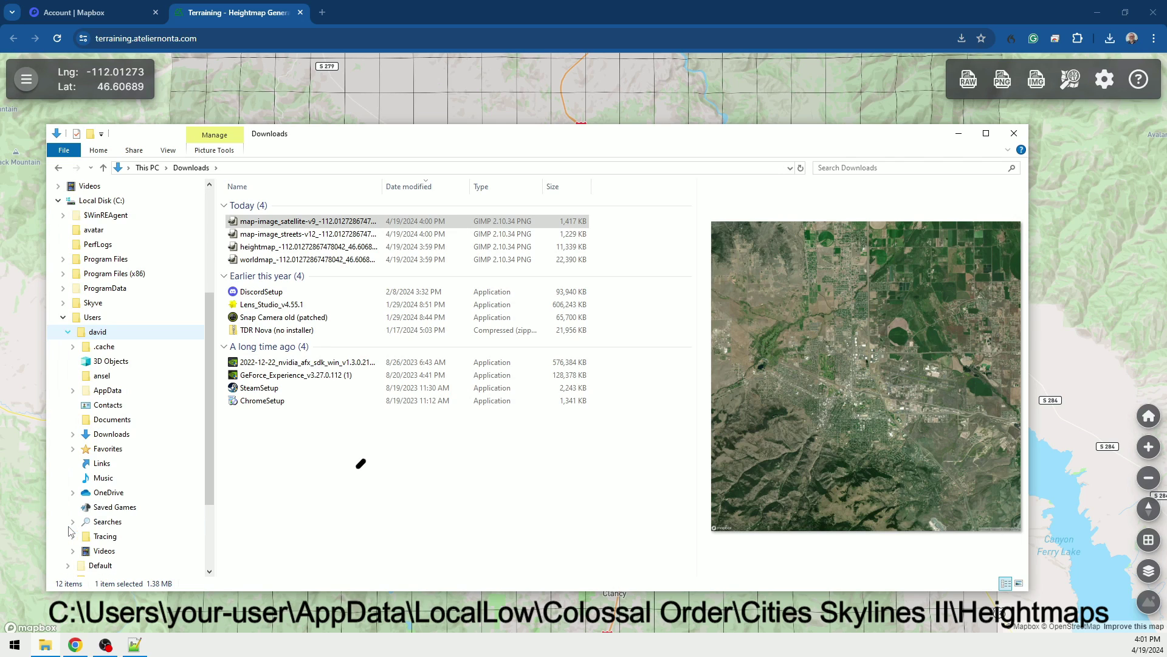
scroll(109, 299, "down", 2)
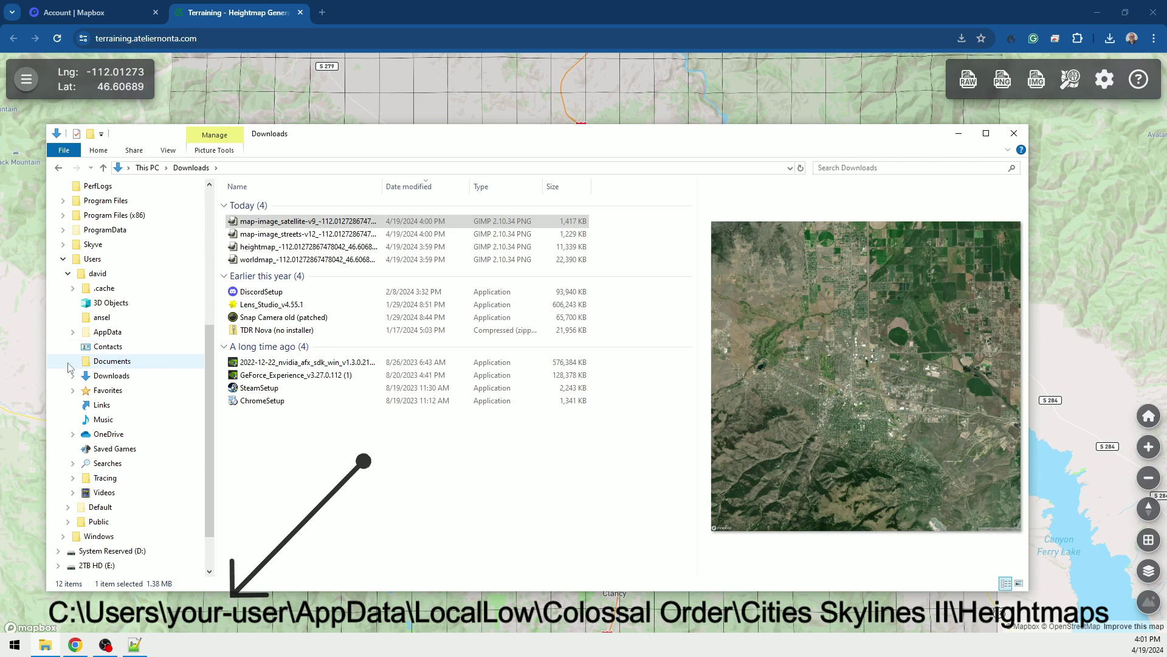
left_click(73, 332)
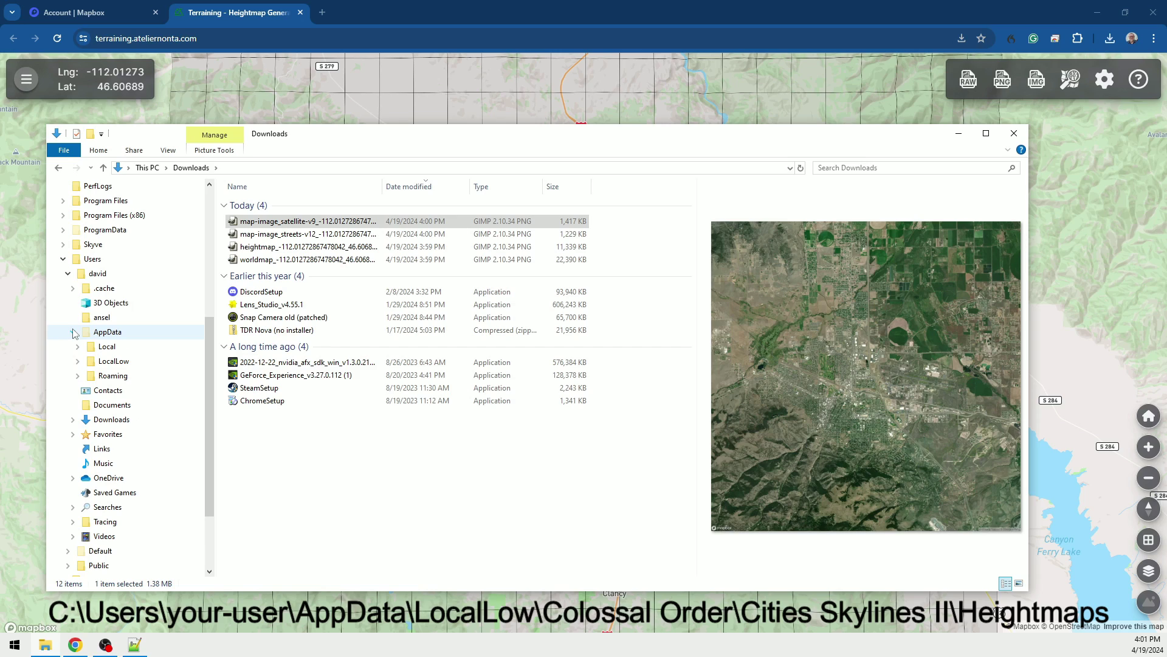
left_click(77, 361)
left_click(82, 375)
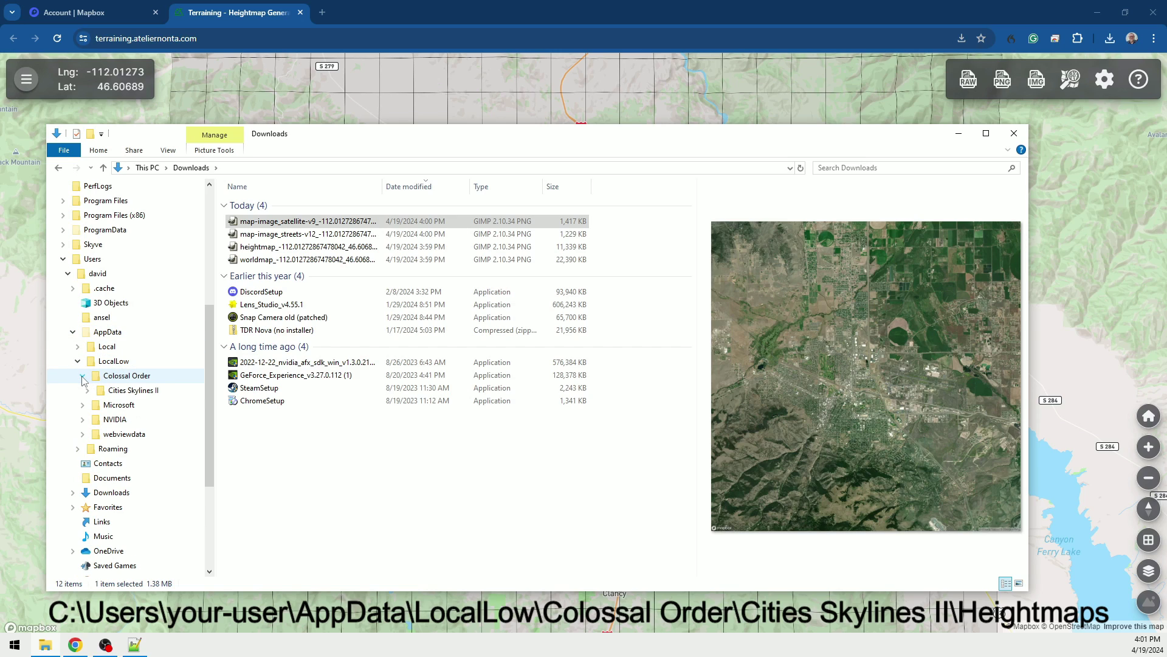
left_click(87, 390)
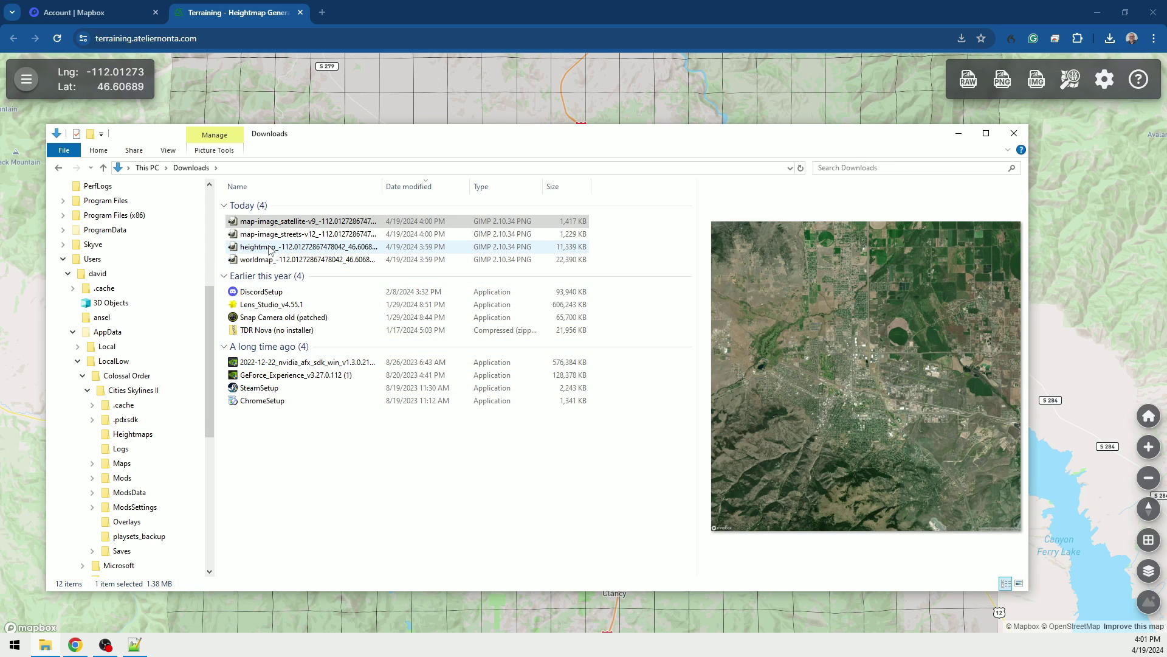
Move the Helena heightmap and worldmap PNGs into Heightmaps and widen the Name column
left_click(270, 248)
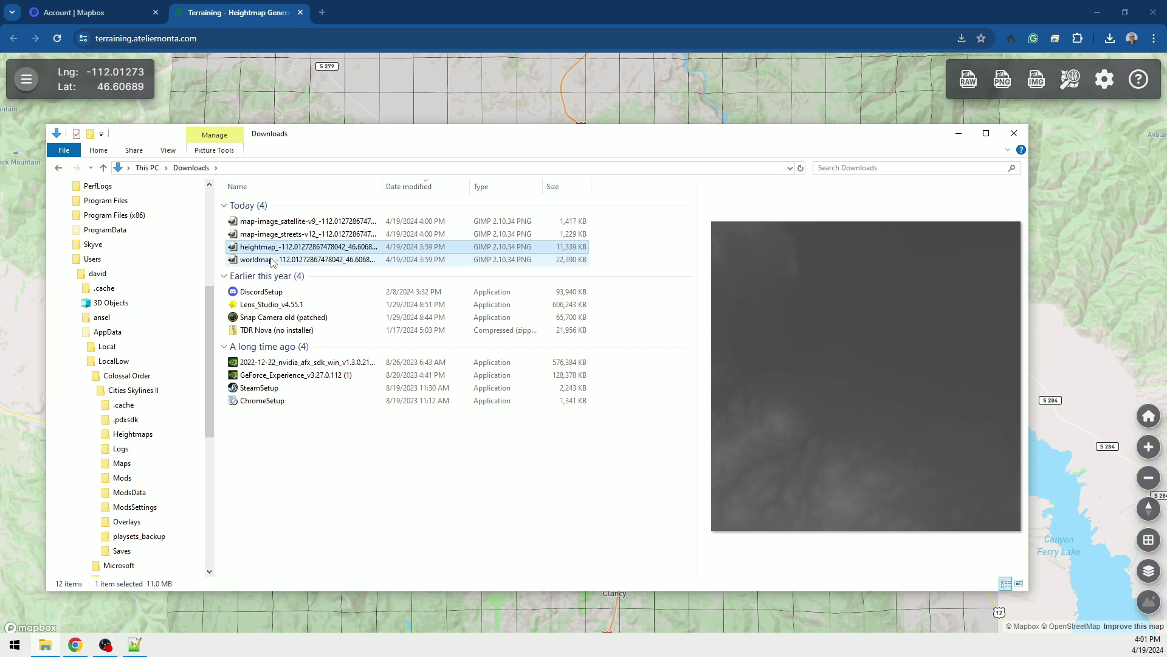
left_click(272, 261, "shift")
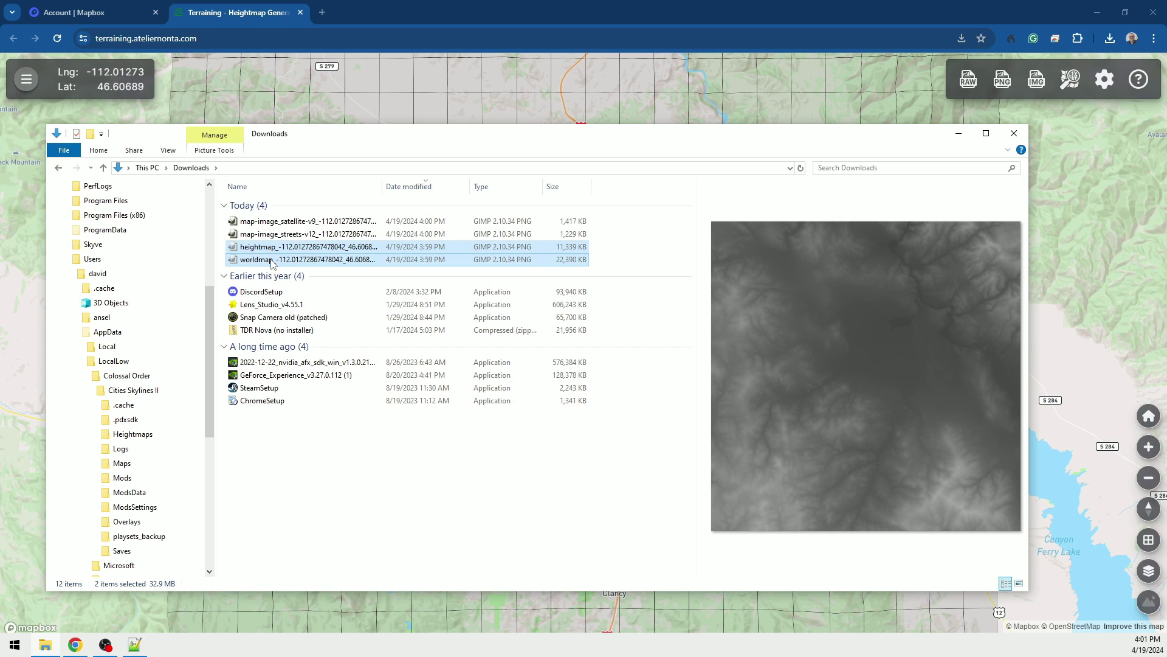
left_click(132, 434)
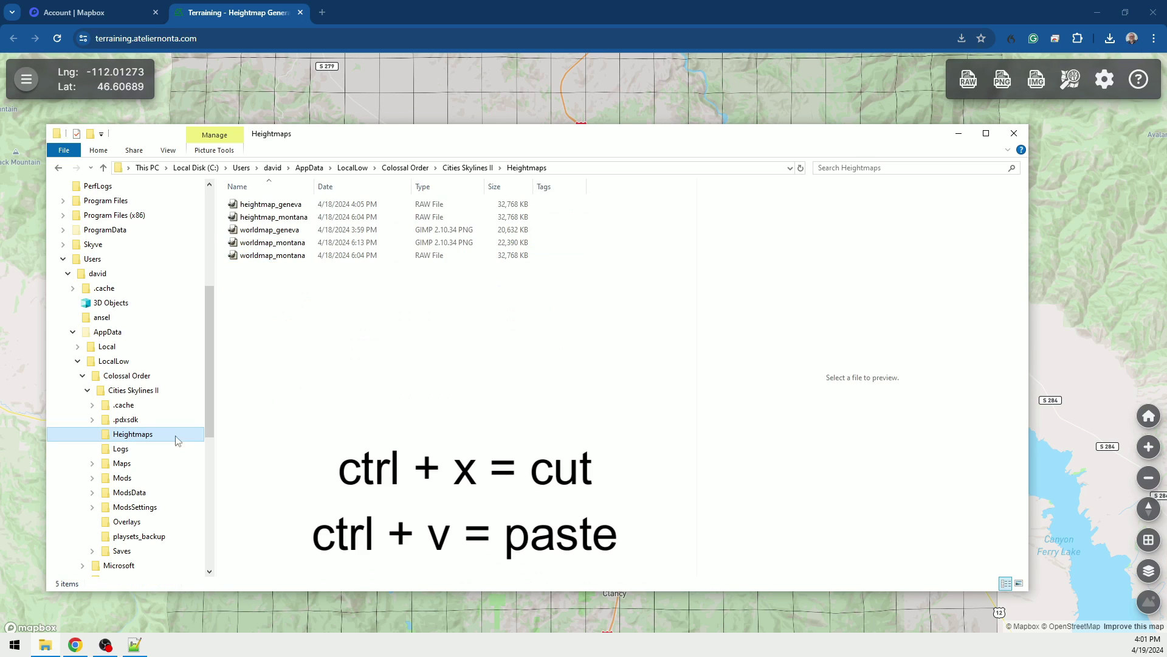
left_click(255, 314)
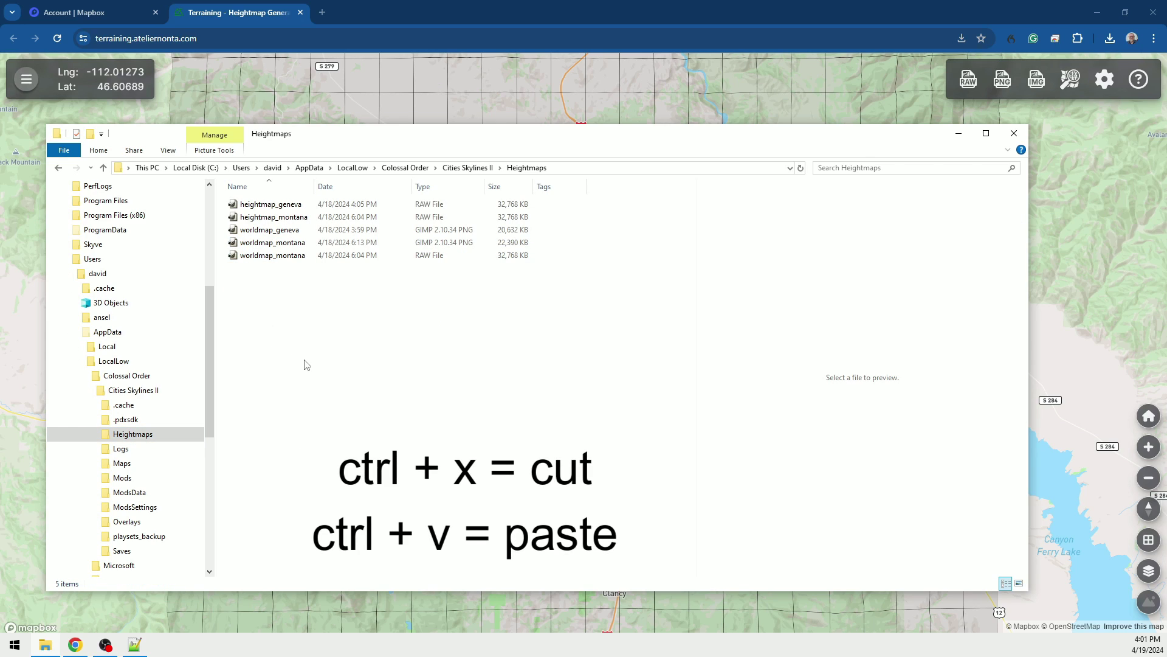
key("ctrl+v")
left_click(306, 364)
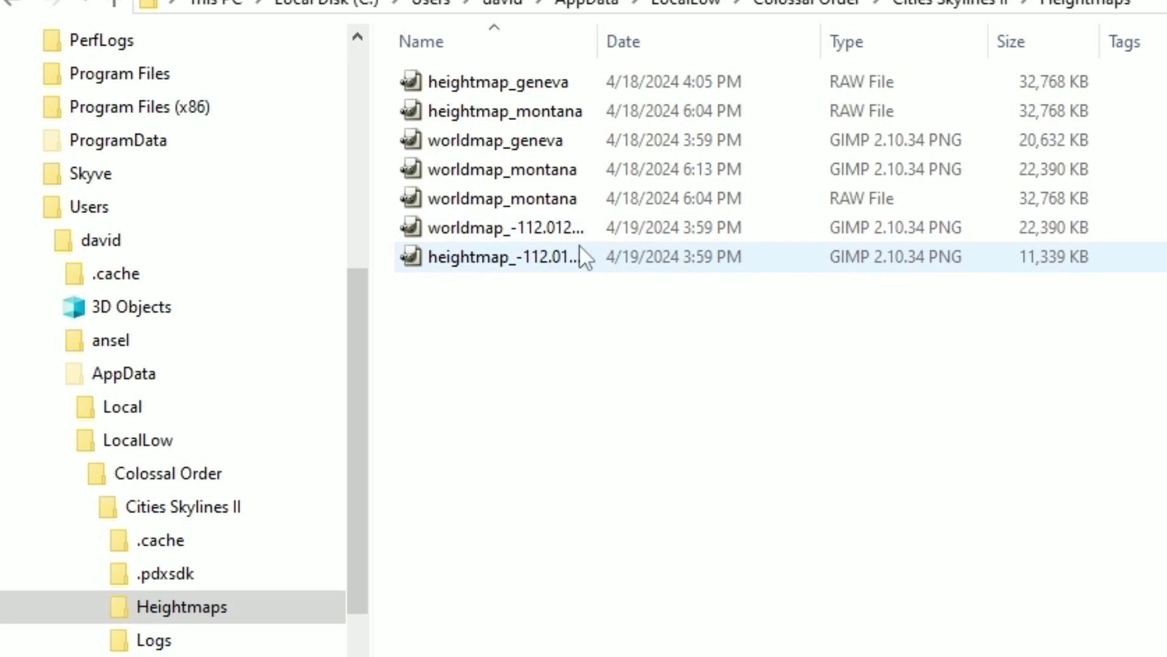
left_click_drag(599, 42, 883, 44)
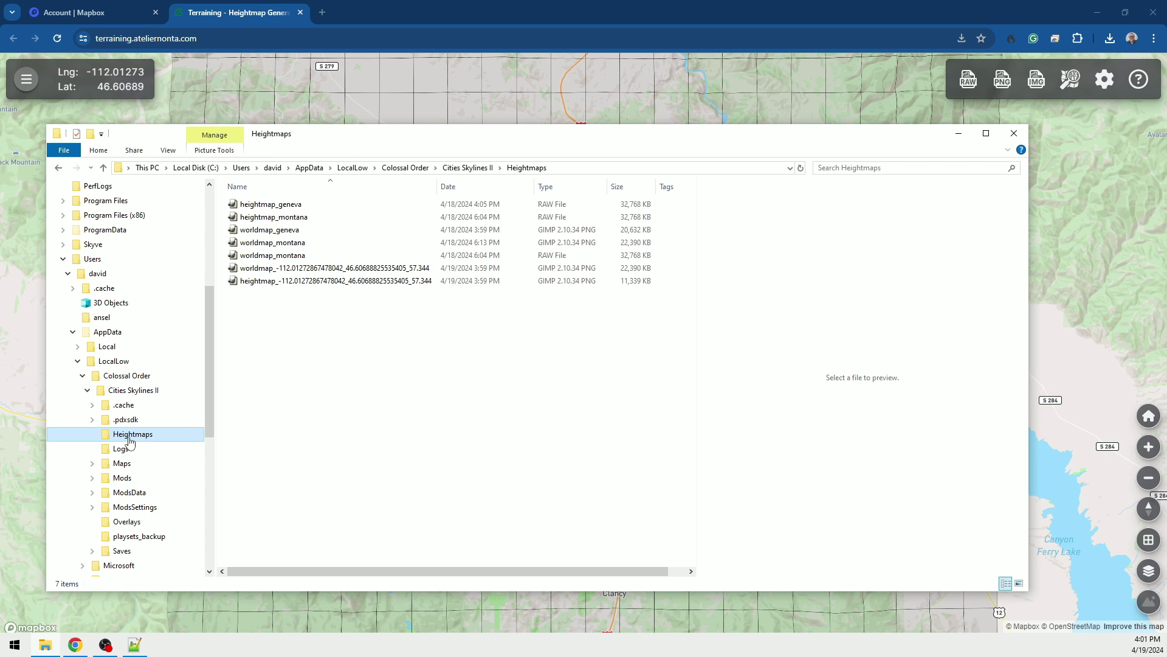
Move the satellite and streets map PNGs from Downloads into the Overlays folder
left_click(127, 521)
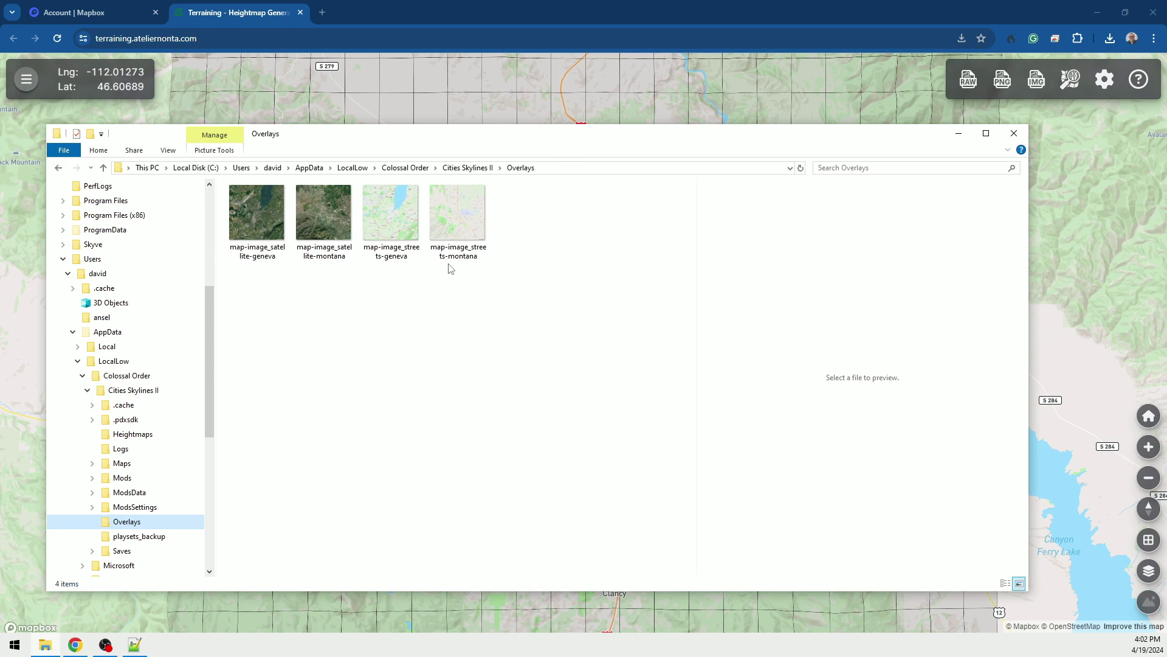
left_click_drag(209, 355, 202, 274)
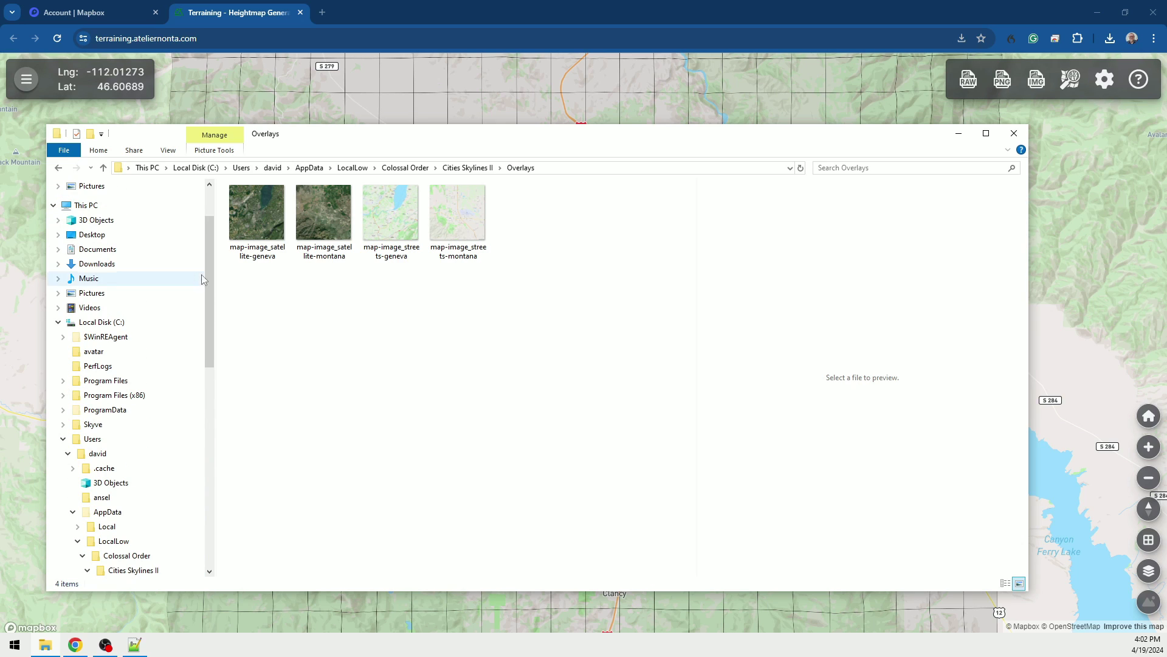
left_click(98, 263)
left_click(275, 223)
left_click(274, 236, "shift")
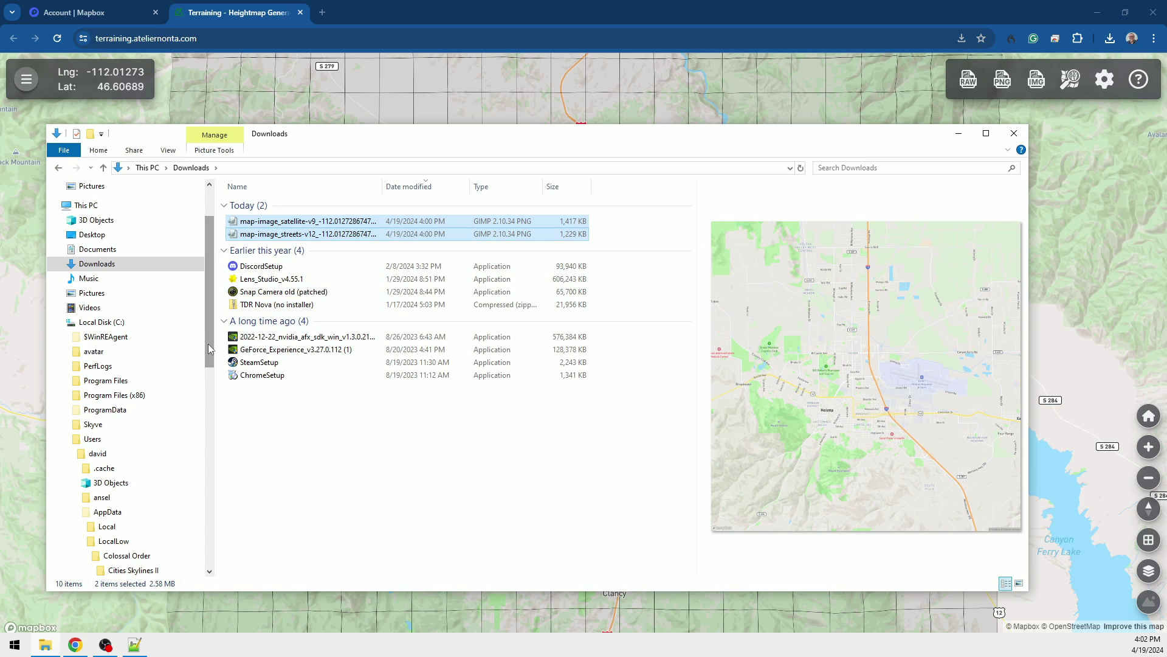
left_click_drag(207, 334, 223, 437)
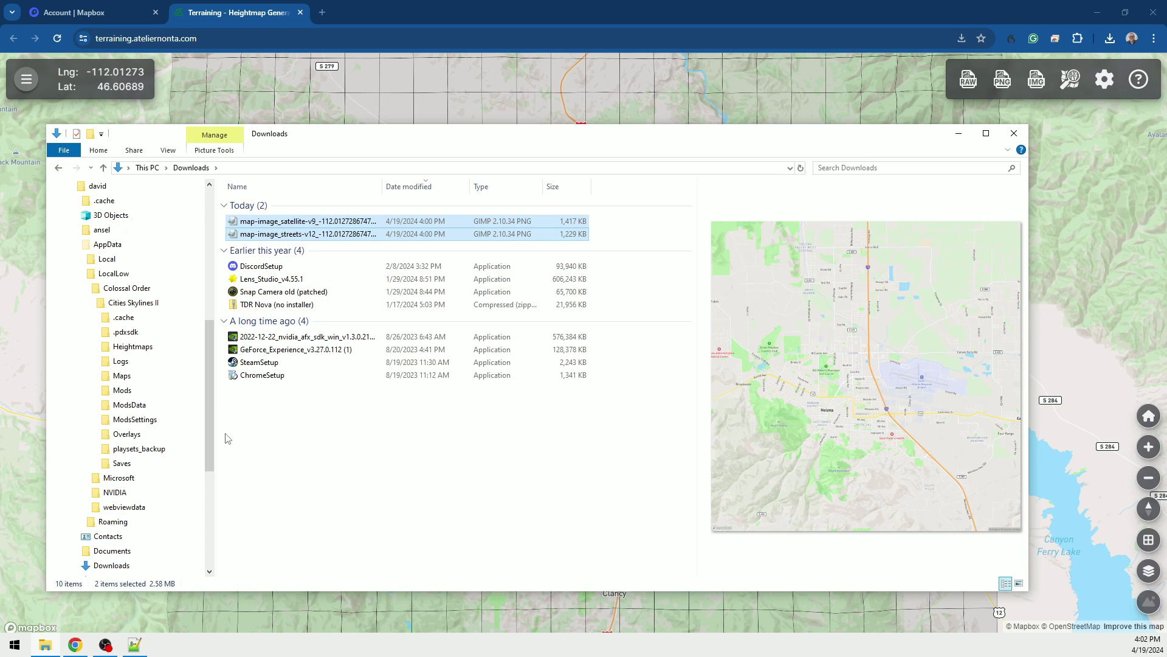
left_click(129, 434)
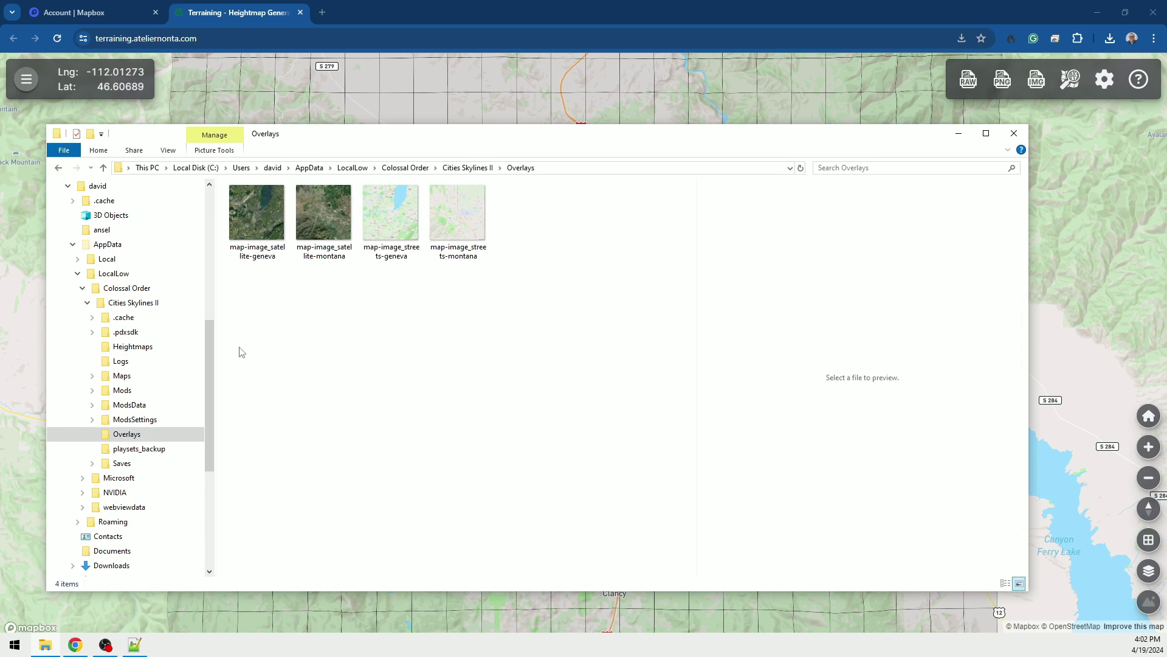
key("ctrl+v")
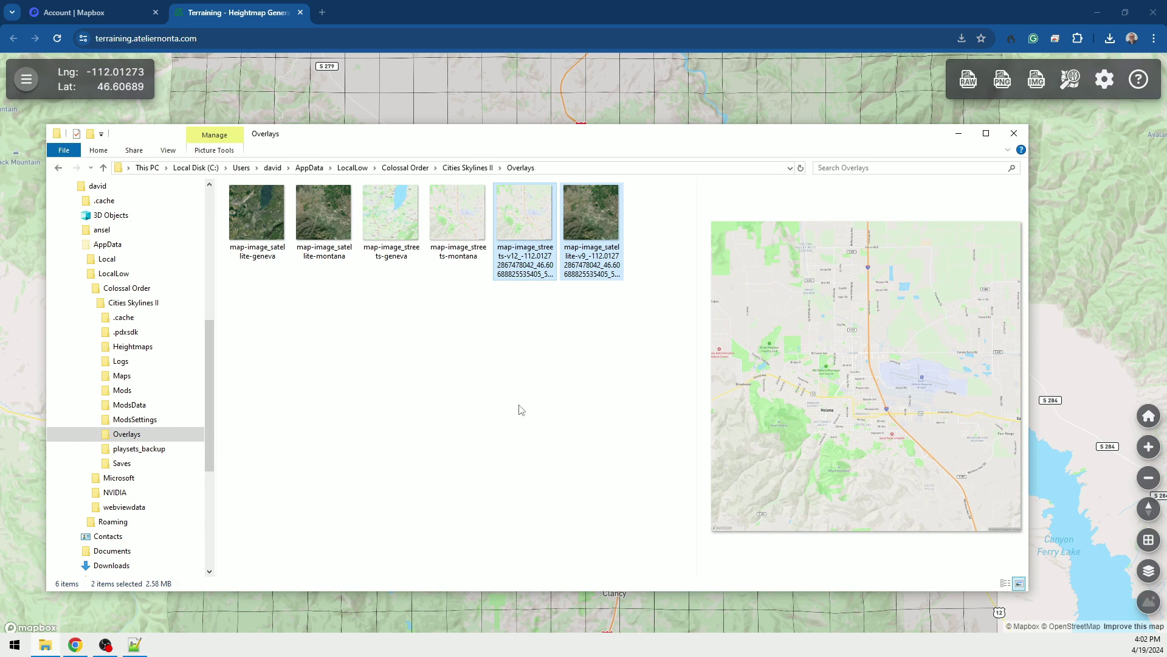
left_click(527, 224)
left_click(593, 219)
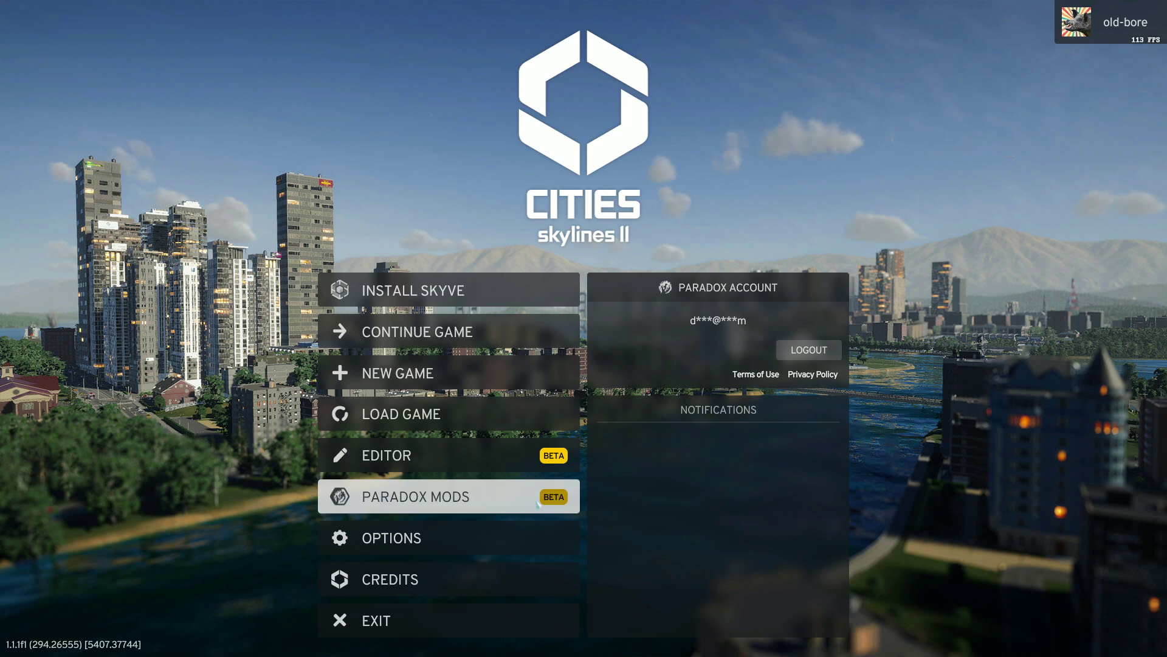
Launch the map editor and tilt the camera over the flat grass map
left_click(453, 460)
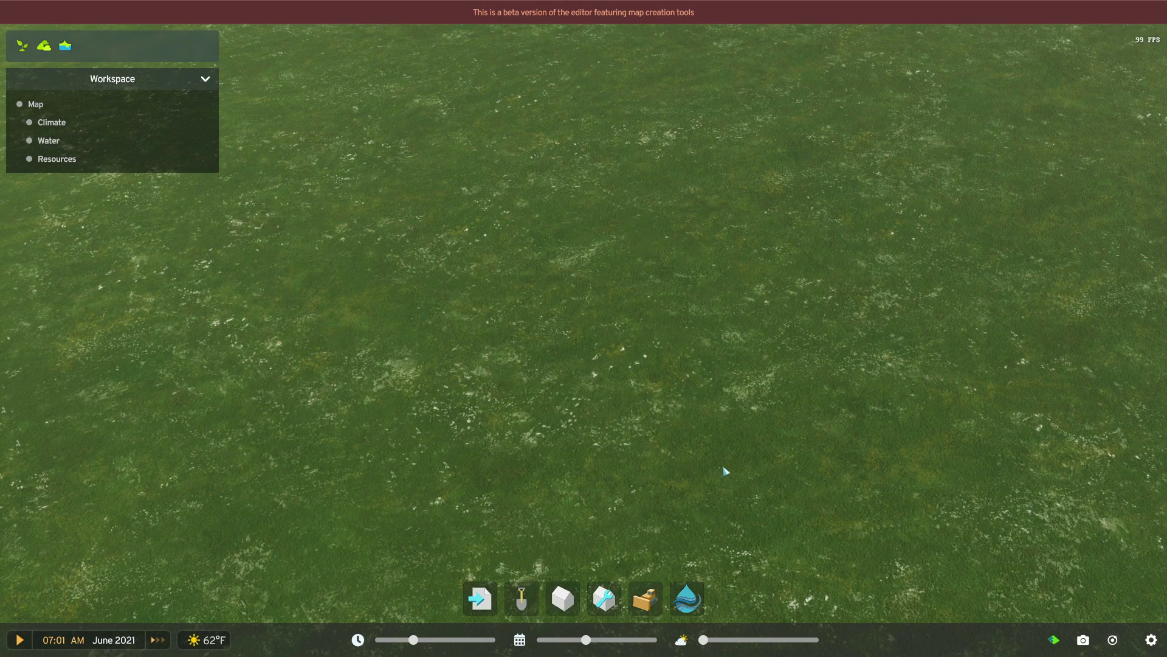
middle_click_drag(724, 477, 752, 471)
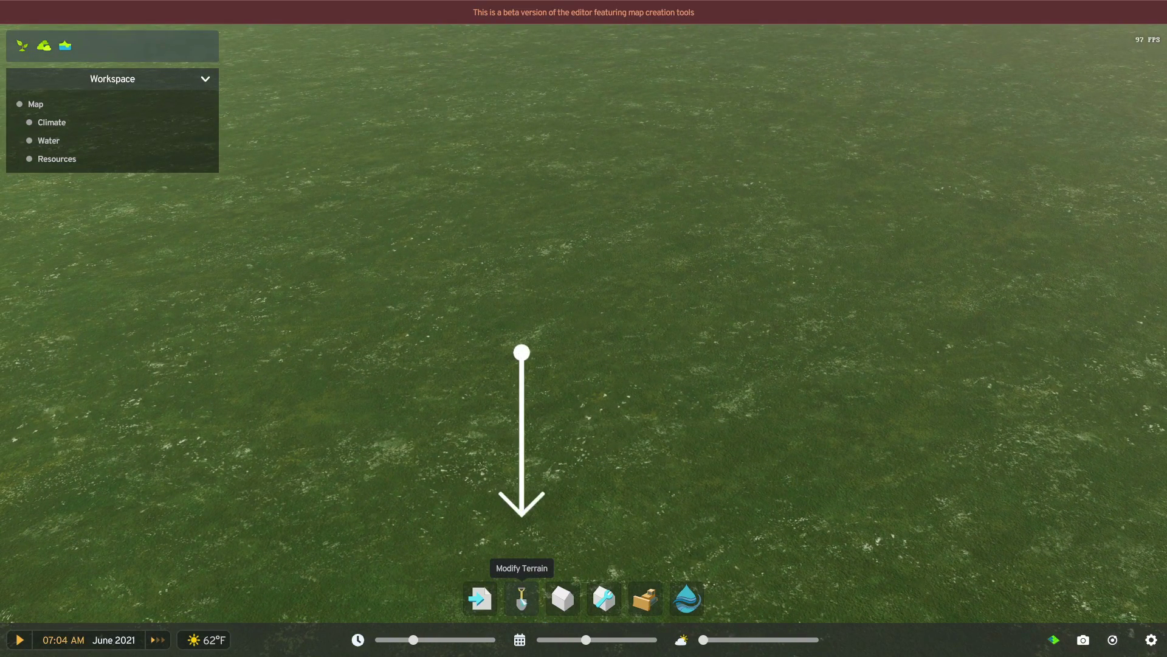
Load the new Helena heightmap via Modify Terrain's Import Heightmap
left_click(522, 598)
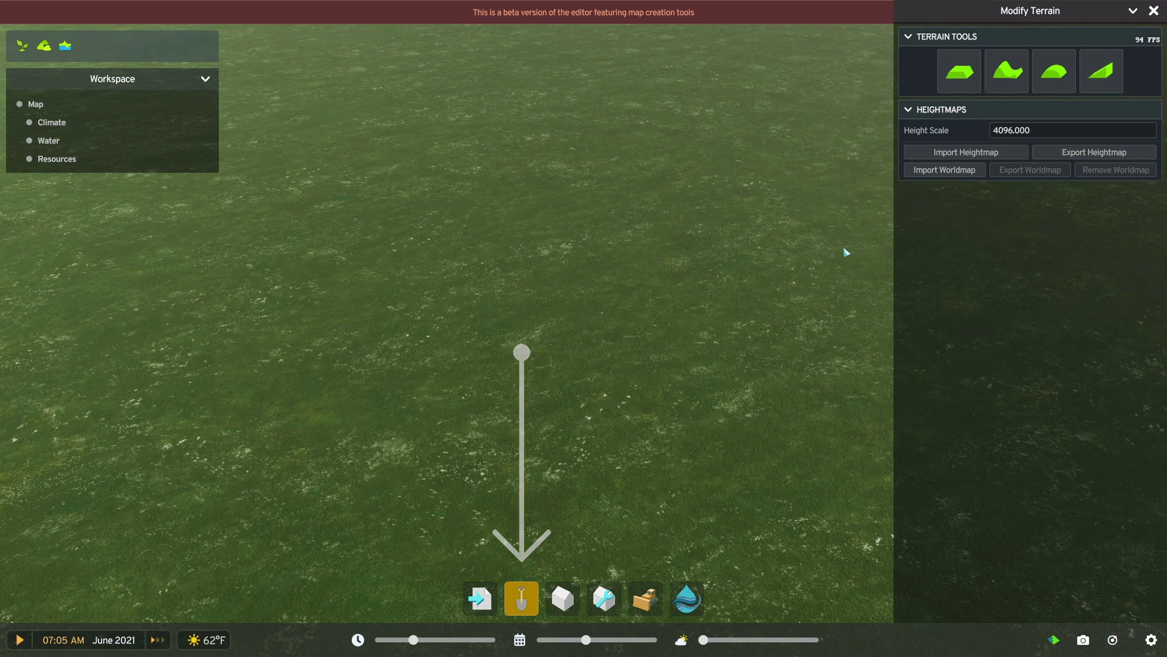
left_click(959, 153)
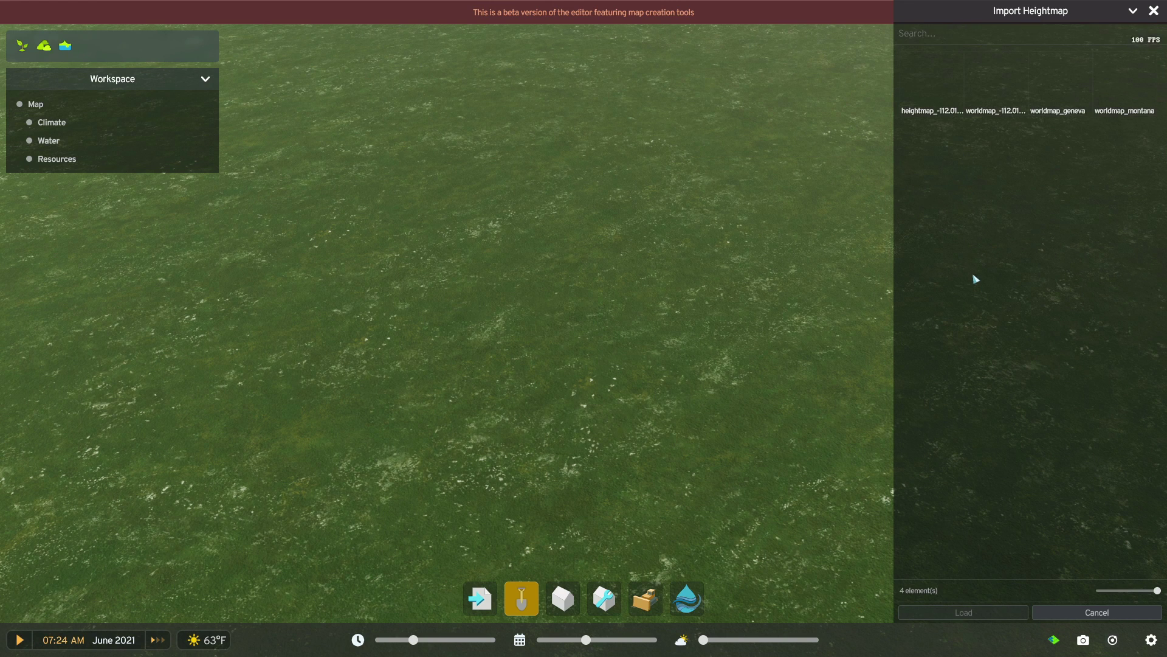
left_click(932, 91)
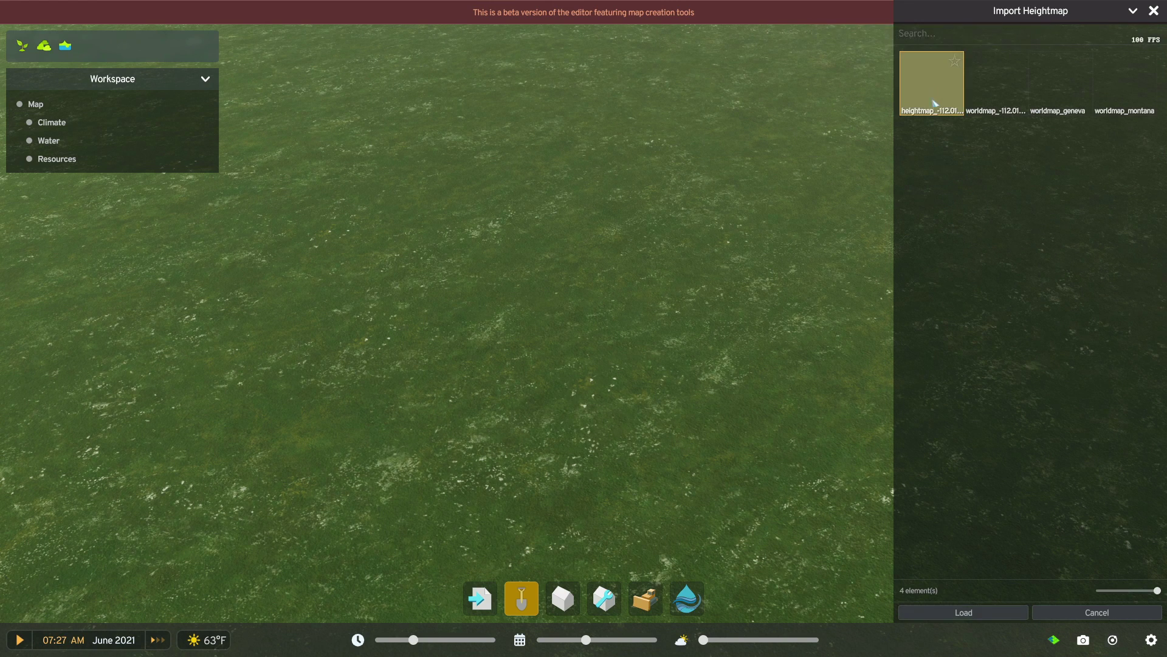
left_click(972, 614)
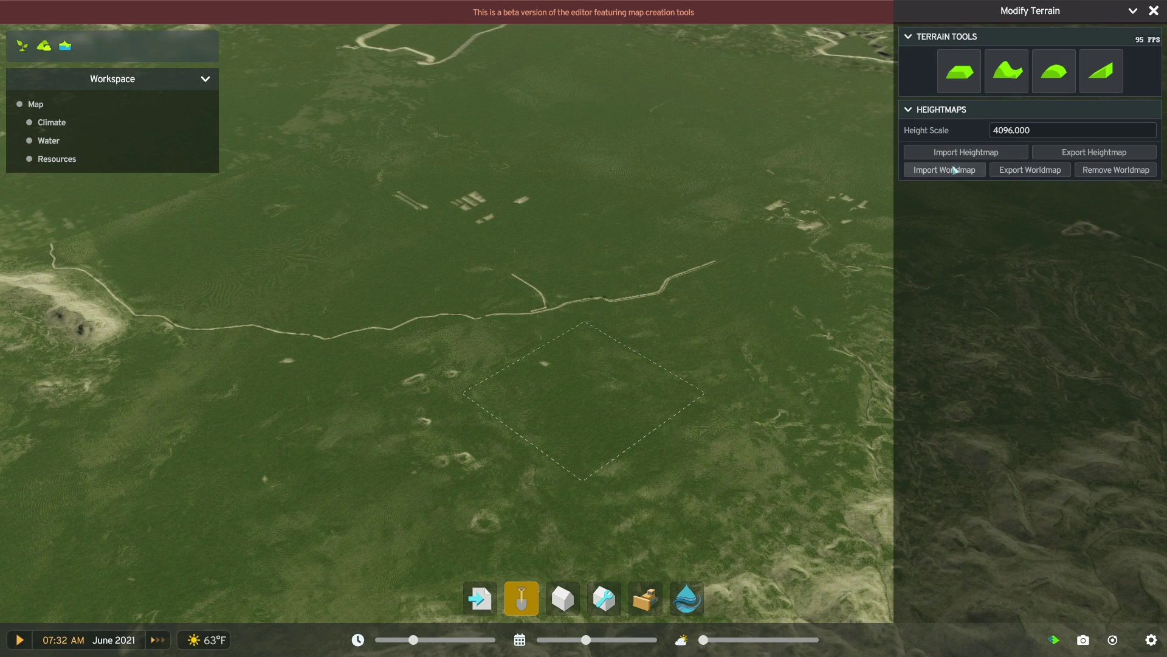
Load the matching Helena worldmap and orbit the camera to view the surrounding mountains
left_click(946, 171)
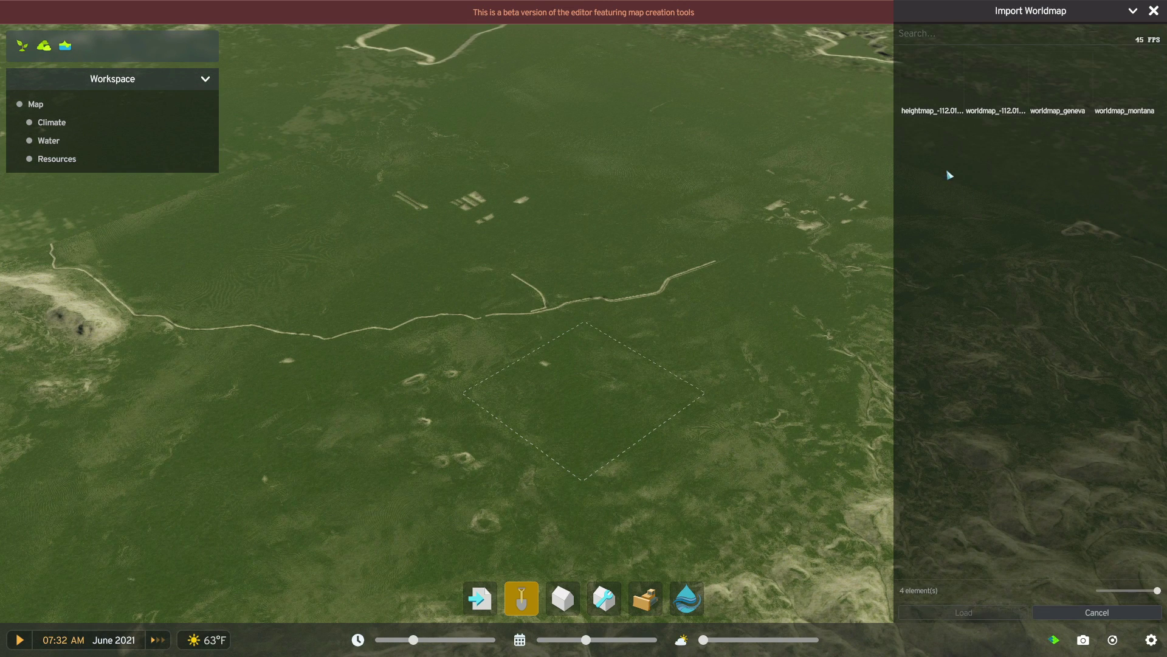
left_click(992, 96)
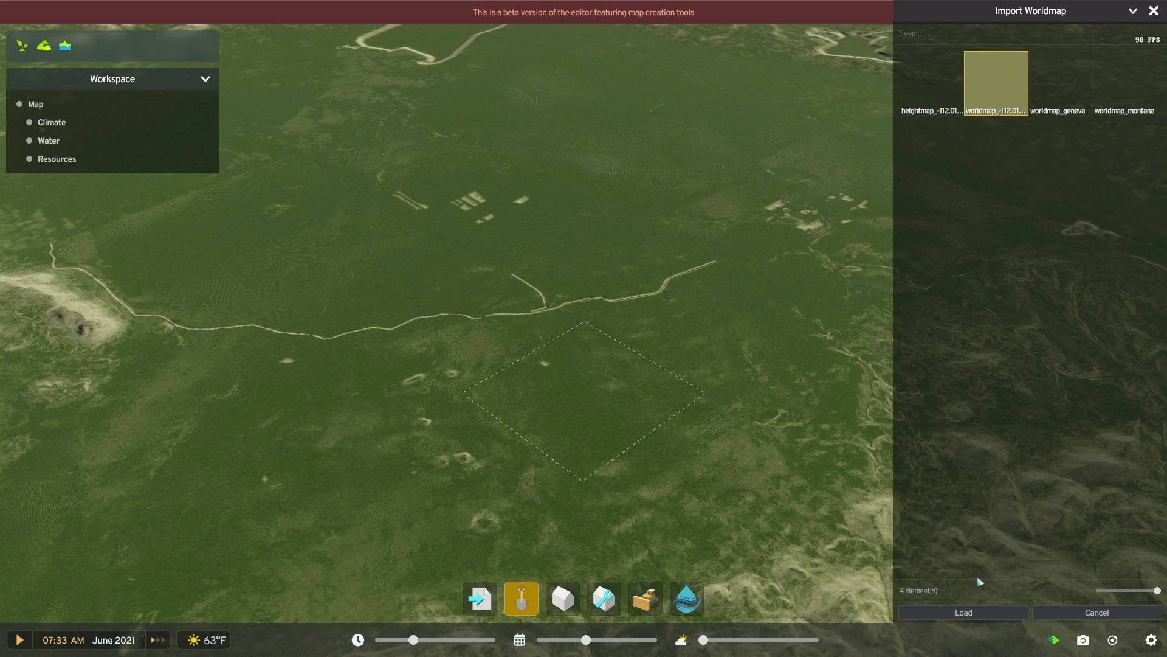
left_click(958, 614)
middle_click_drag(873, 569, 587, 313)
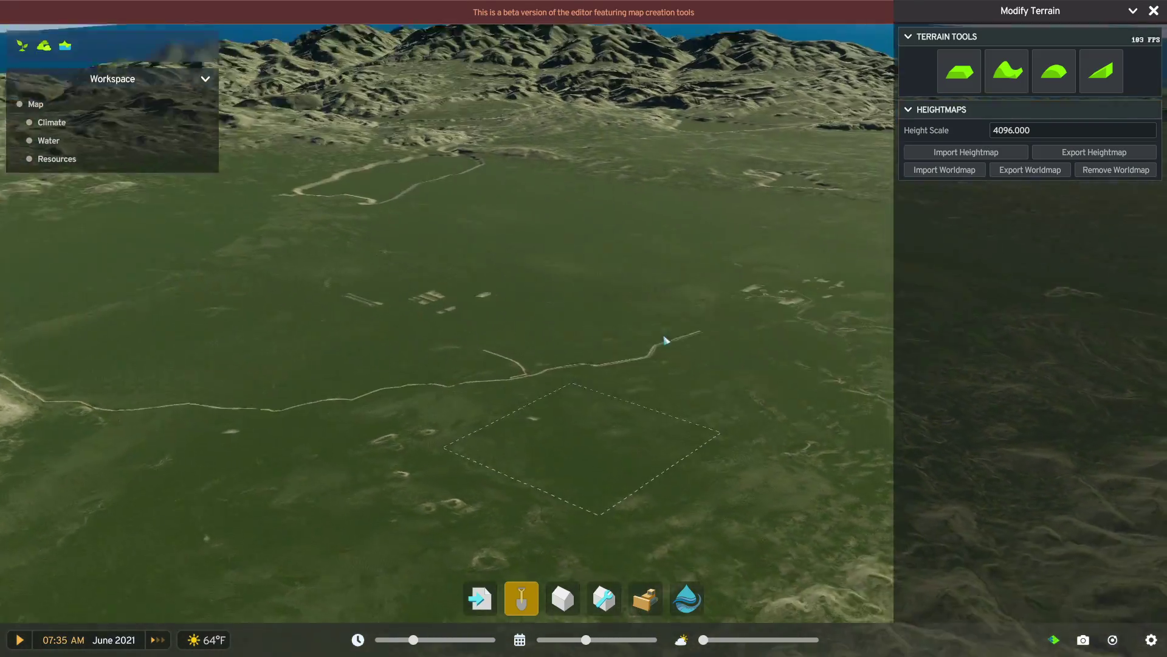
middle_click_drag(666, 341, 194, 417)
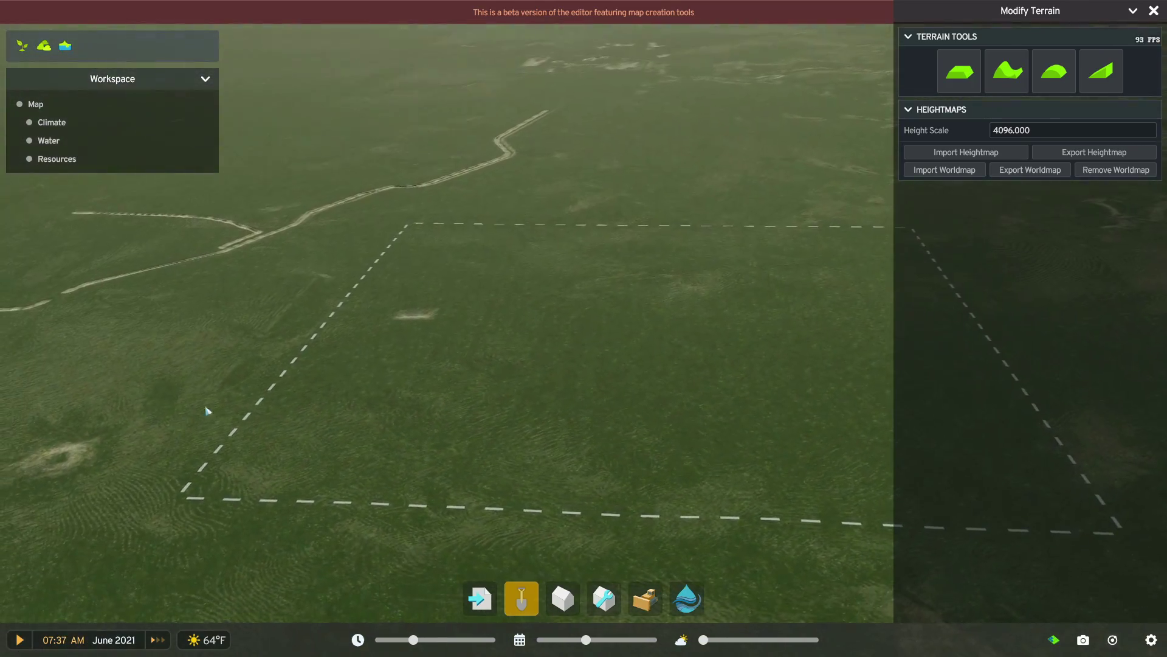
scroll(194, 417, "down", 10)
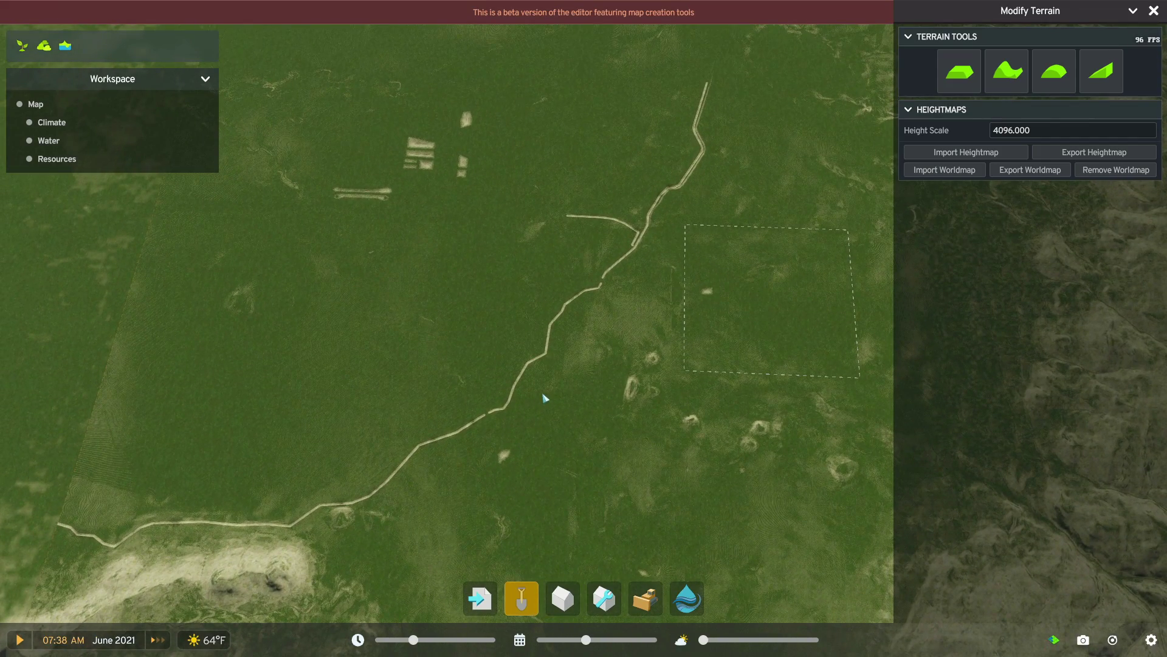
Set the Image Overlay file to the Helena map-image_streets-v12 image and resume editing the map
key("Escape")
key("Escape")
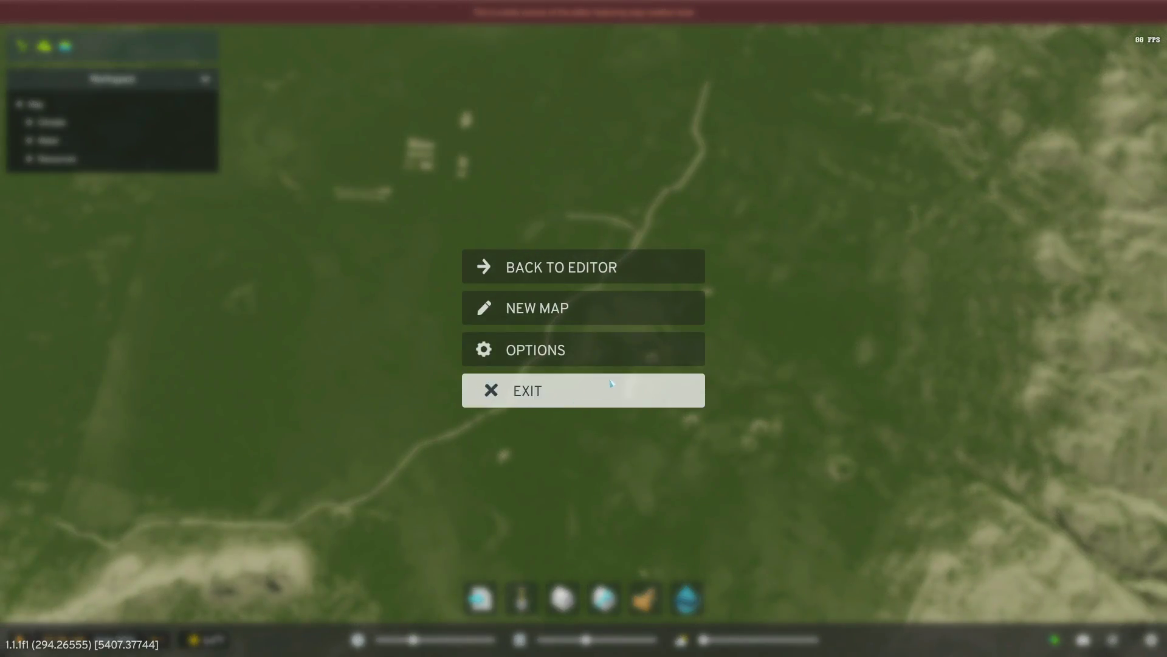
left_click(571, 349)
scroll(203, 548, "down", 2)
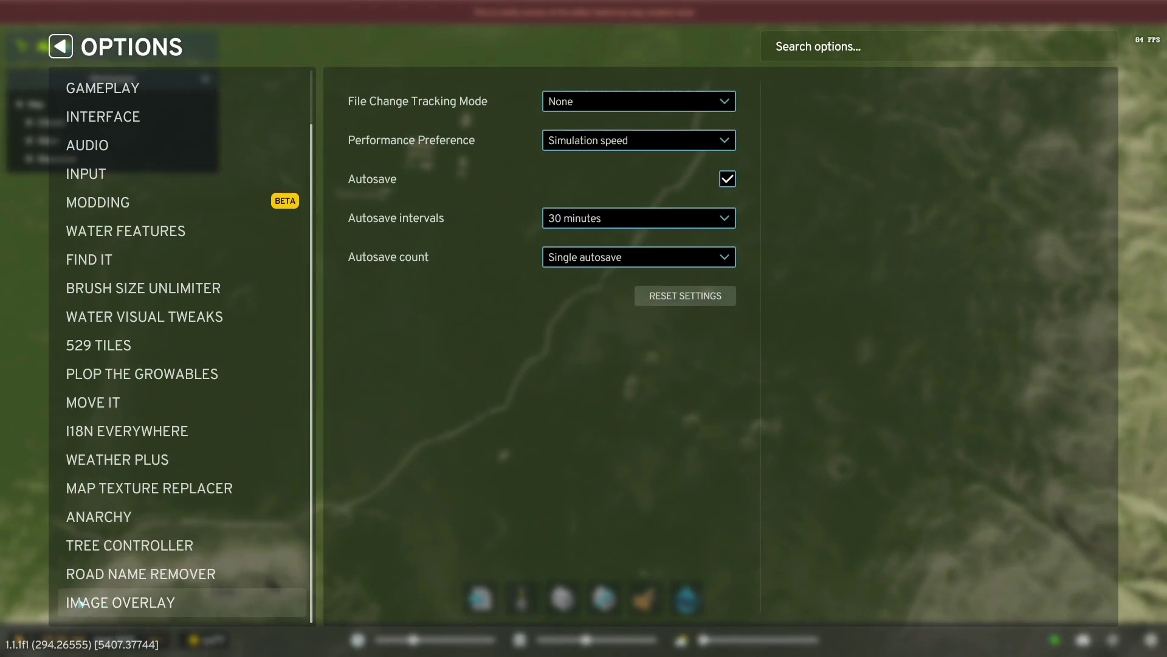
left_click(97, 605)
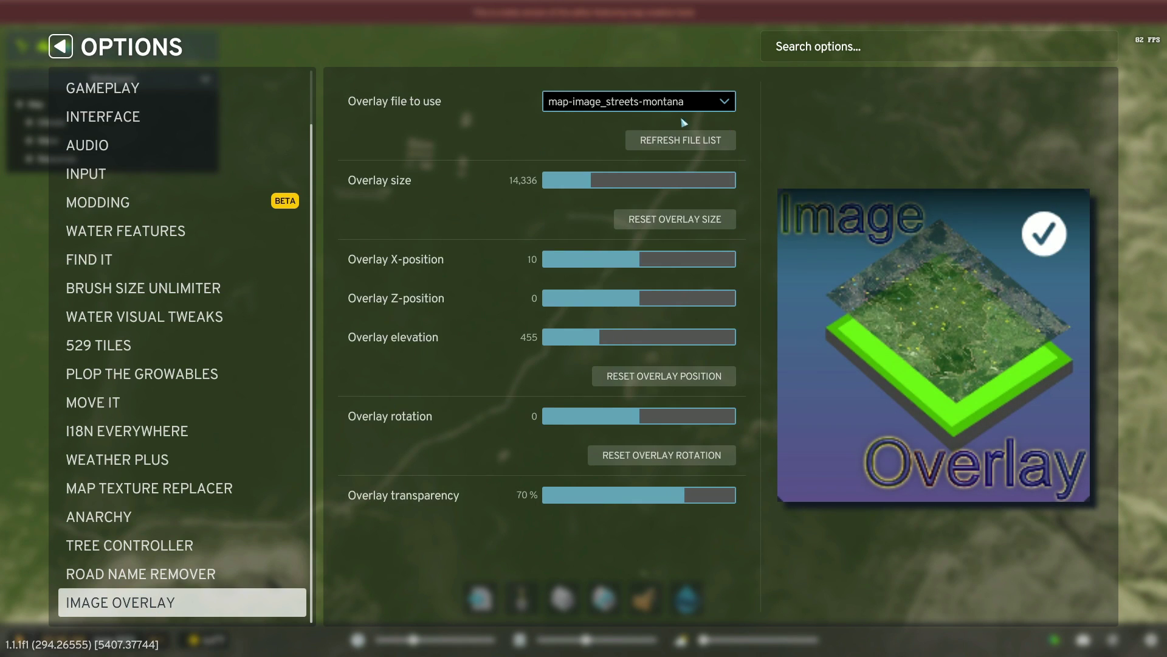
left_click(626, 103)
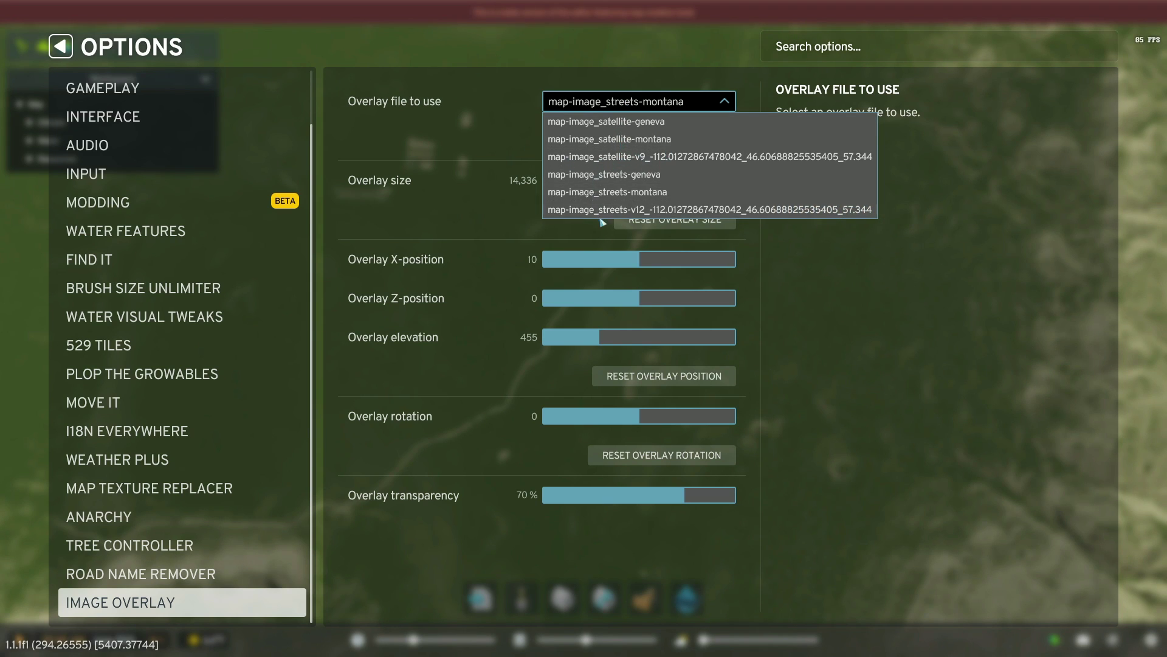
left_click(667, 210)
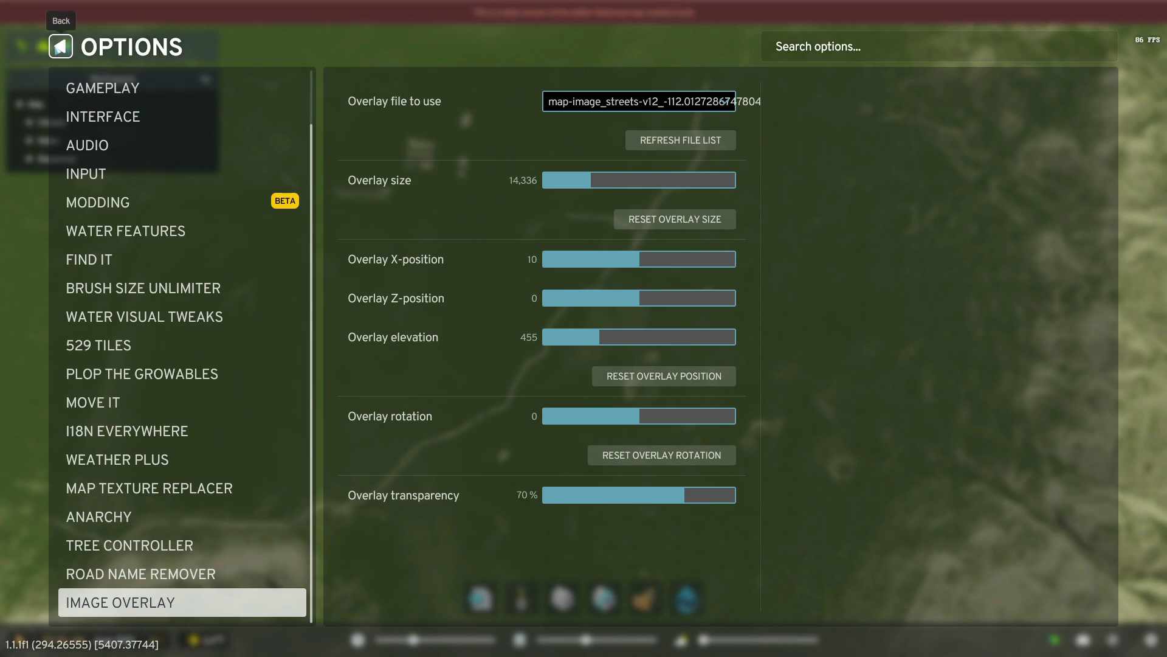
left_click(61, 47)
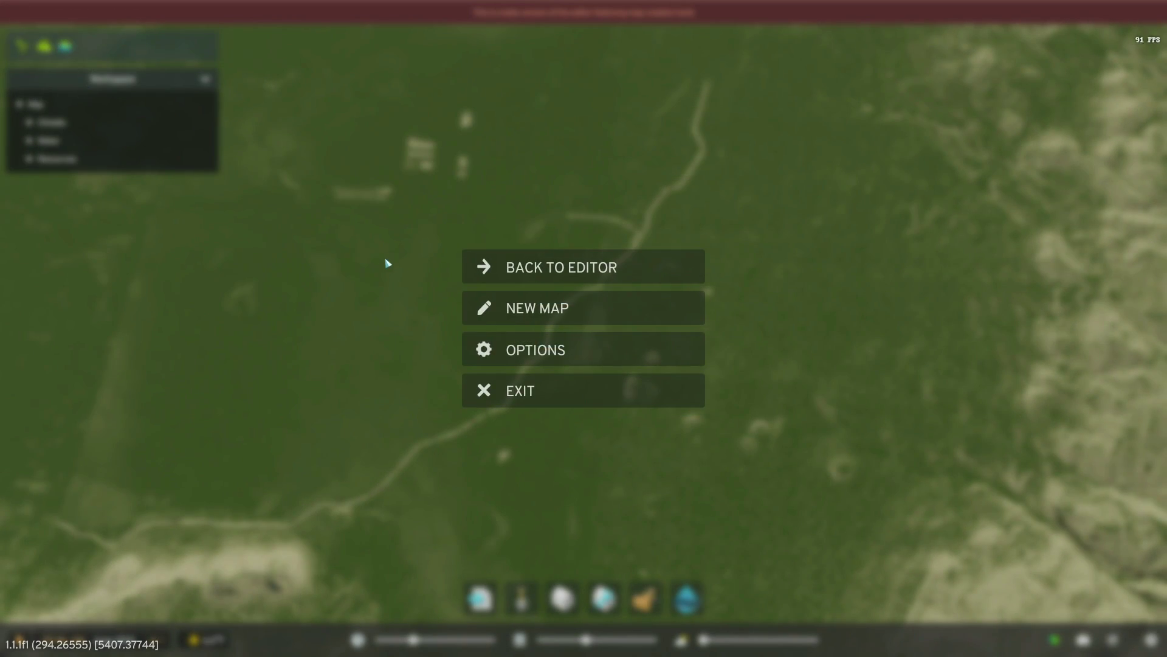
left_click(535, 267)
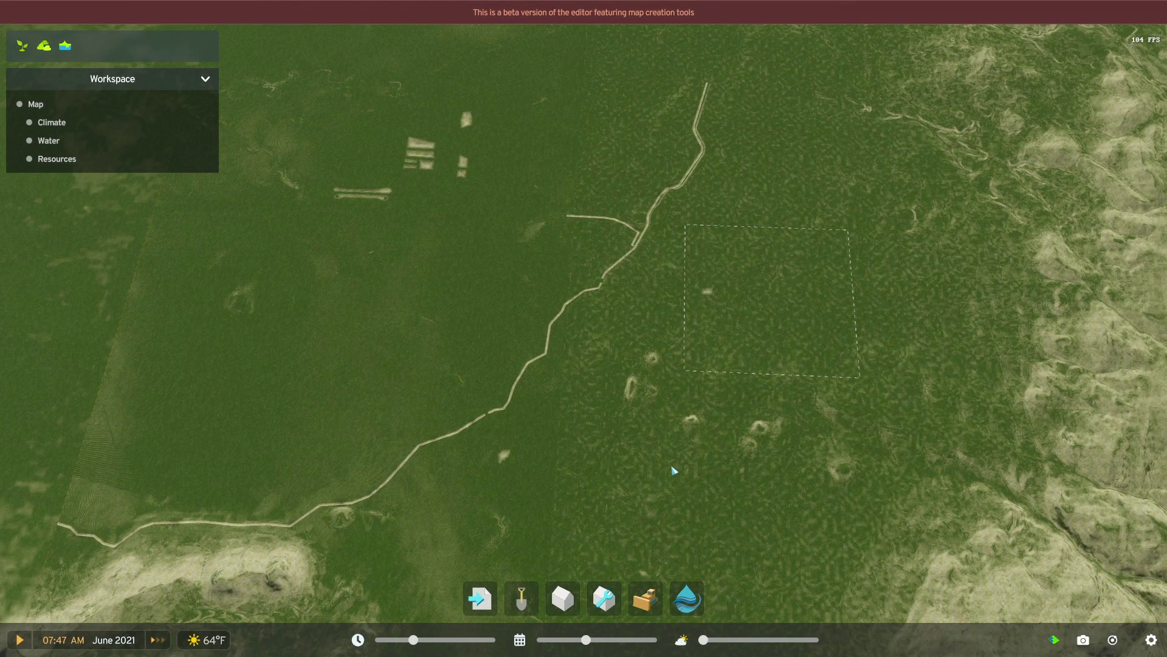
Show the street overlay on the Helena terrain, inspect it from several angles, and open Map settings
key("ctrl+o")
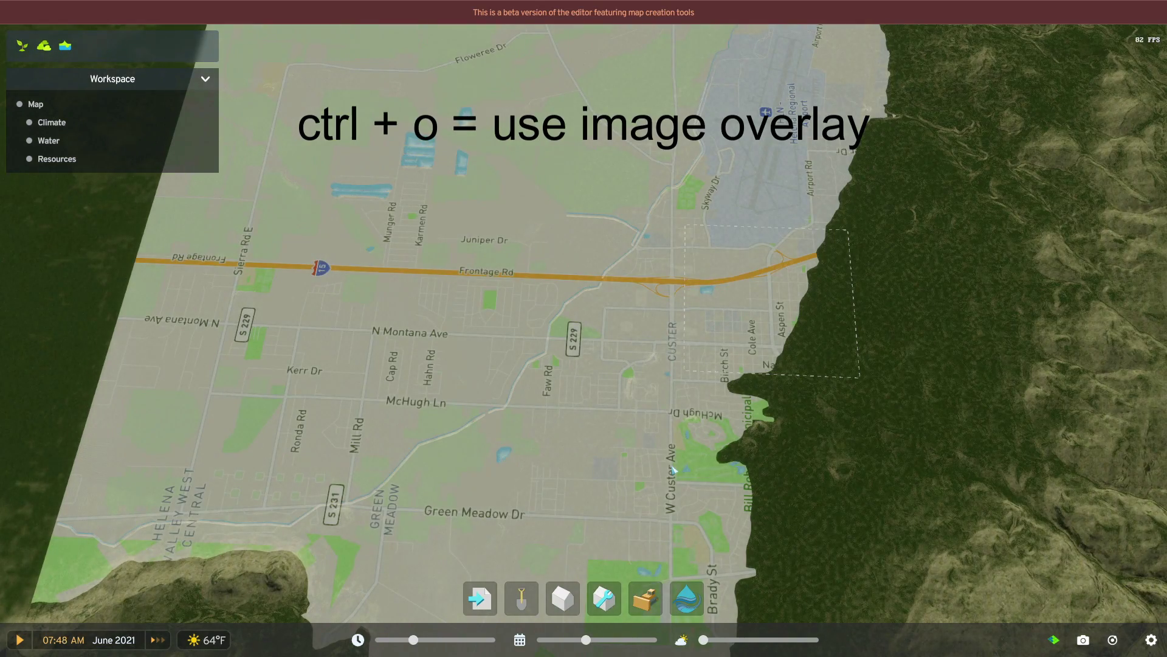
scroll(707, 479, "up", 5)
middle_click_drag(899, 539, 298, 301)
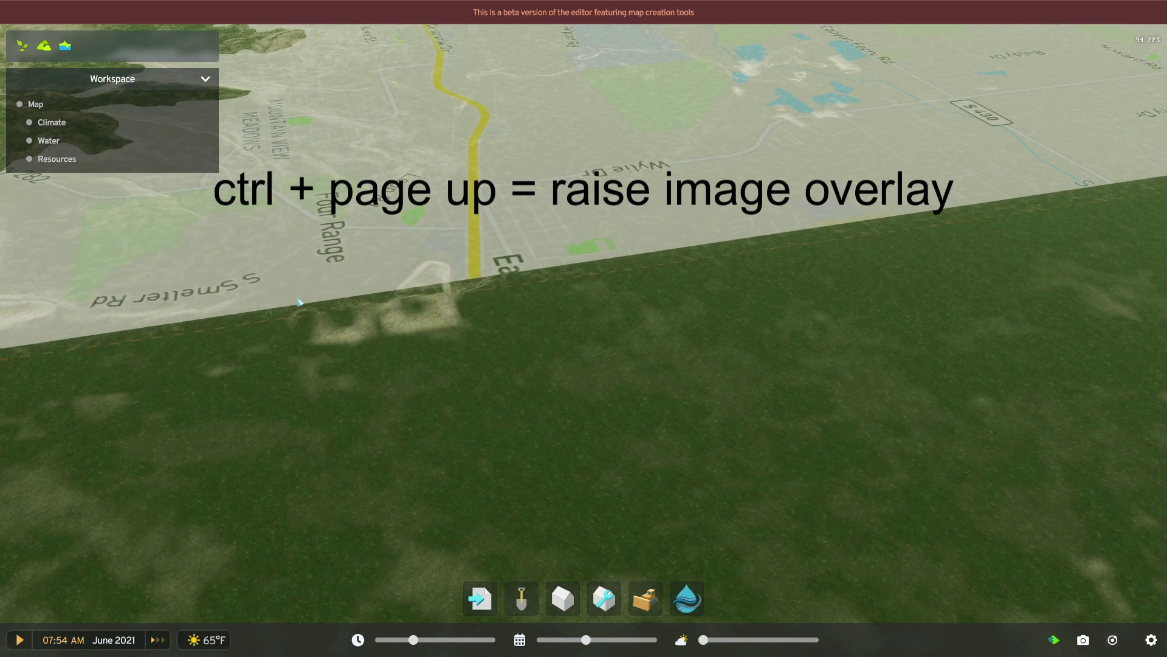
scroll(331, 308, "down", 5)
middle_click_drag(474, 380, 43, 375)
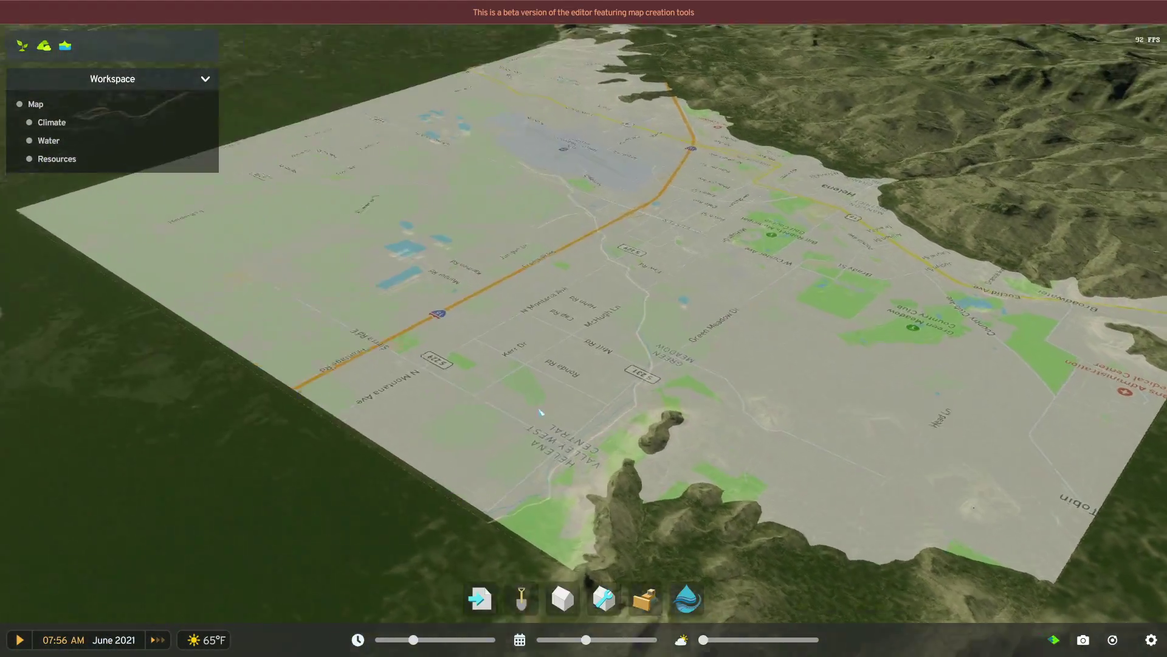
middle_click_drag(488, 387, 526, 306)
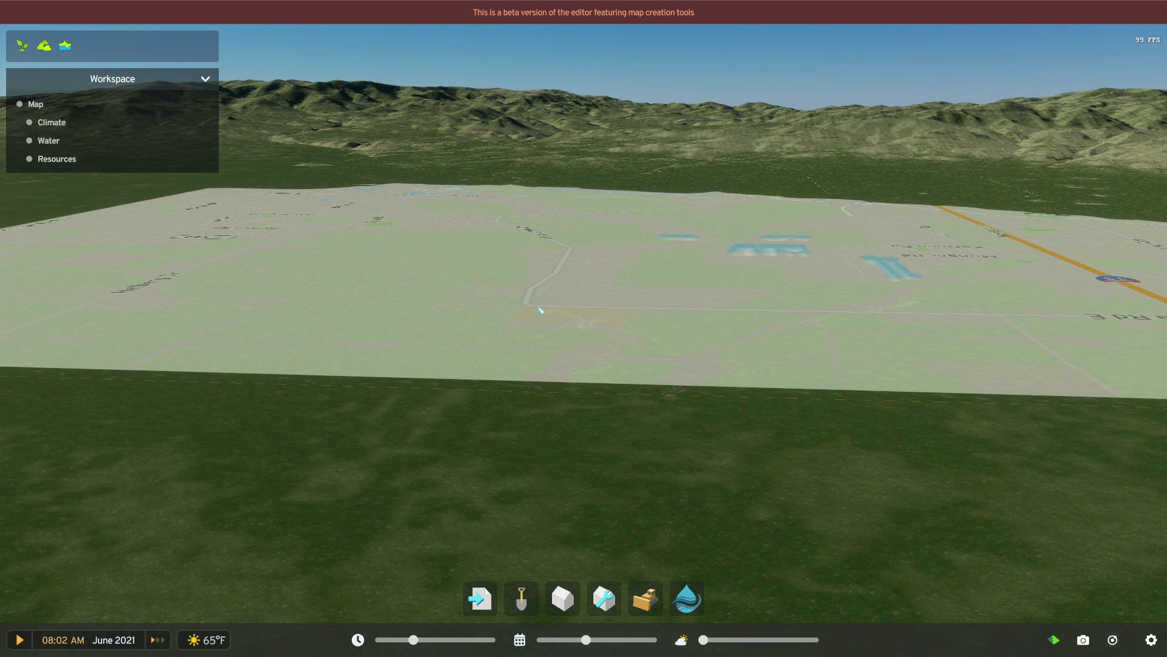
left_click(50, 107)
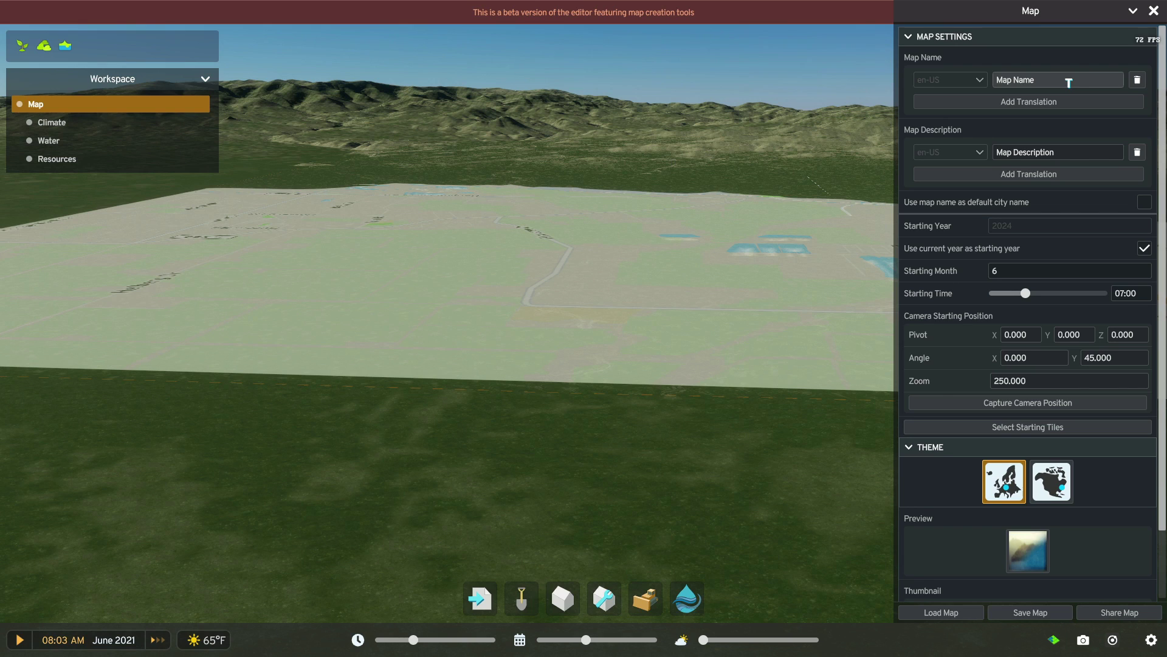
Name the map 'Montana Old Bore' and give it the description 'TheOld Bore'
left_click(1061, 80)
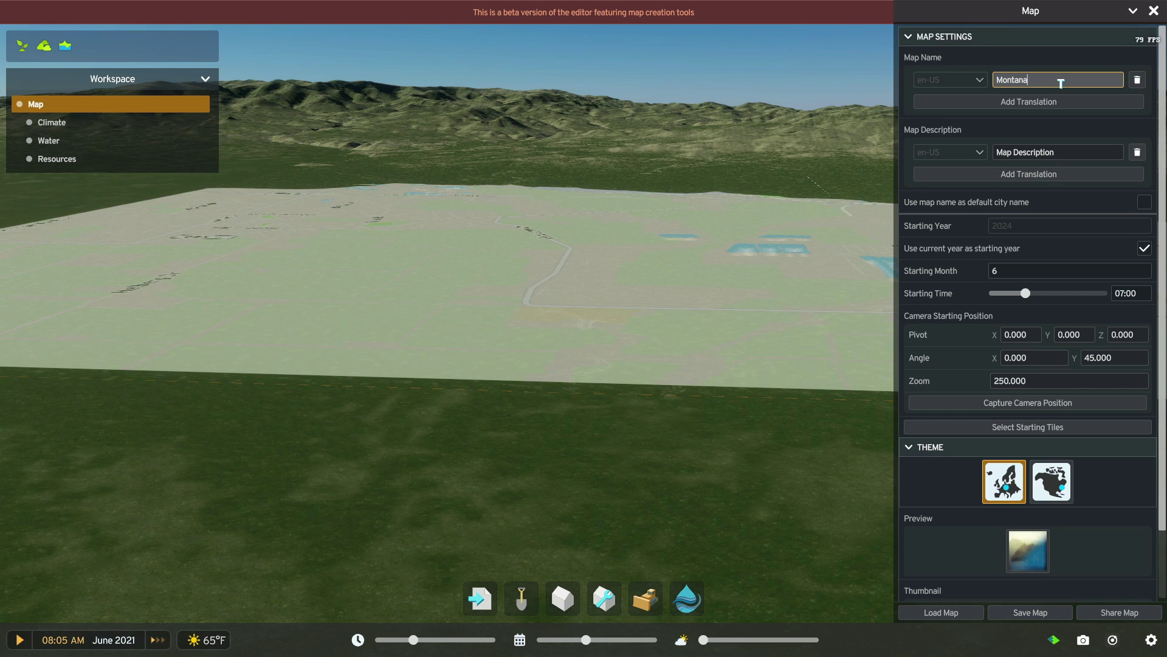
type("Montana Old Bore")
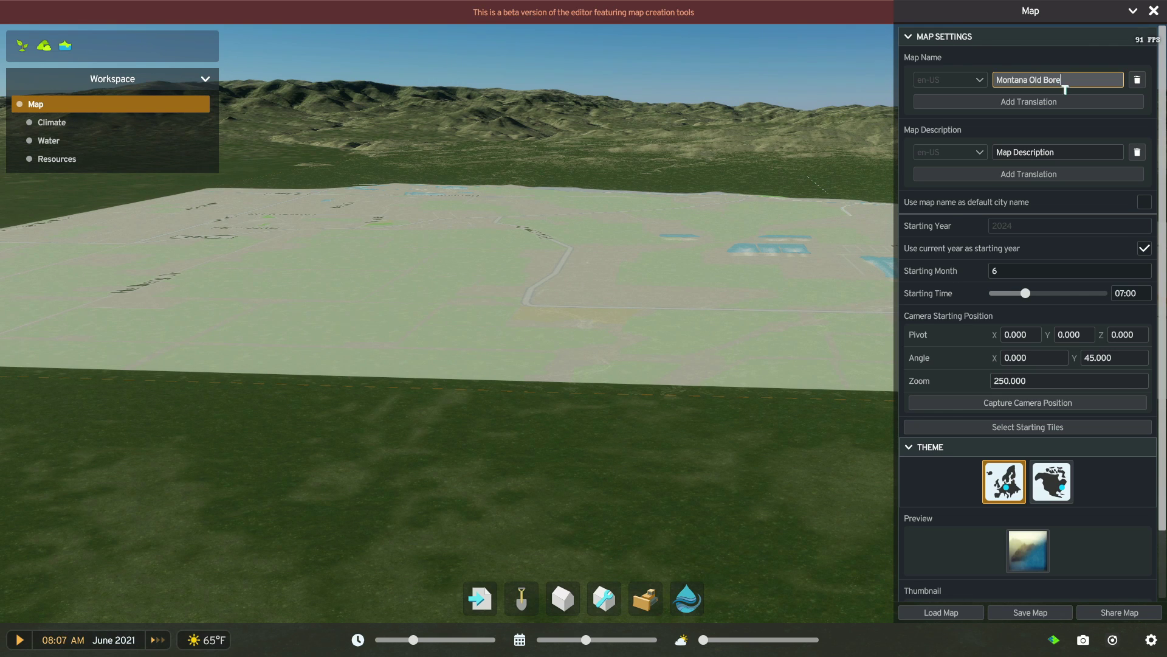
left_click(1028, 151)
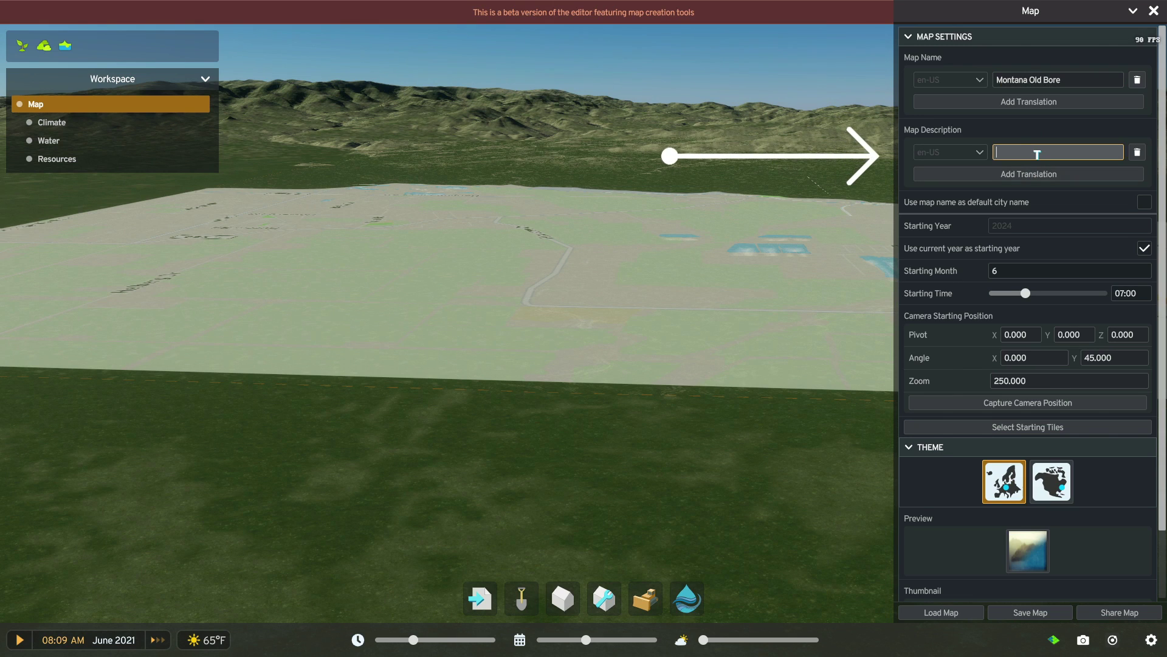
type("TheOld Bore")
key("Return")
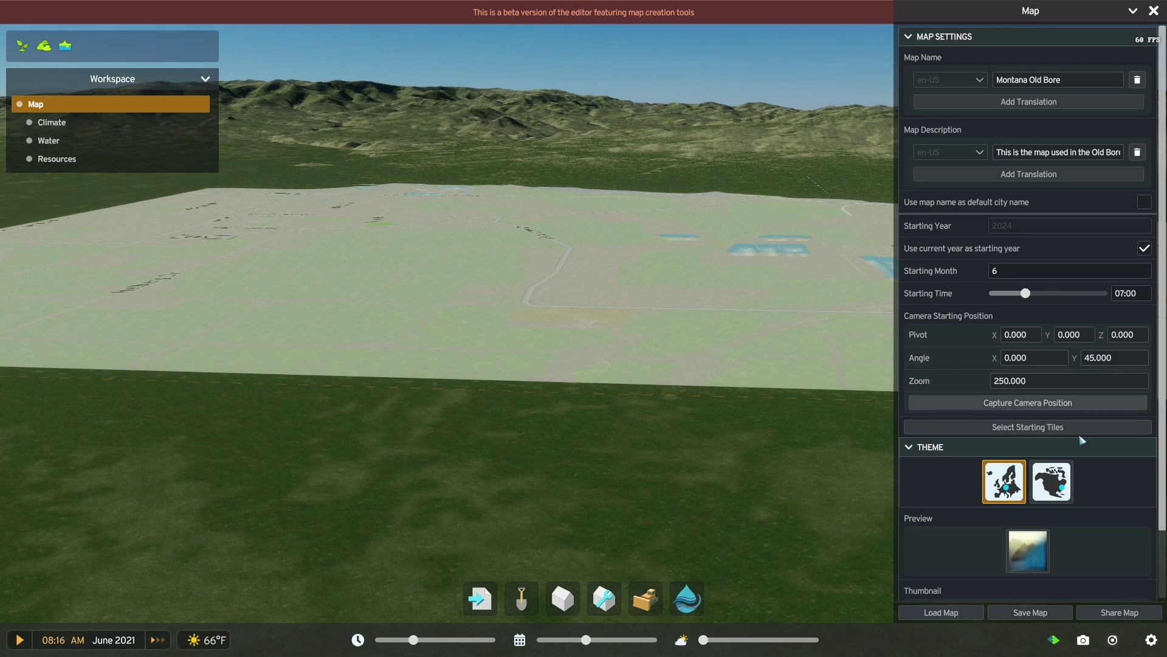
scroll(1058, 564, "down", 3)
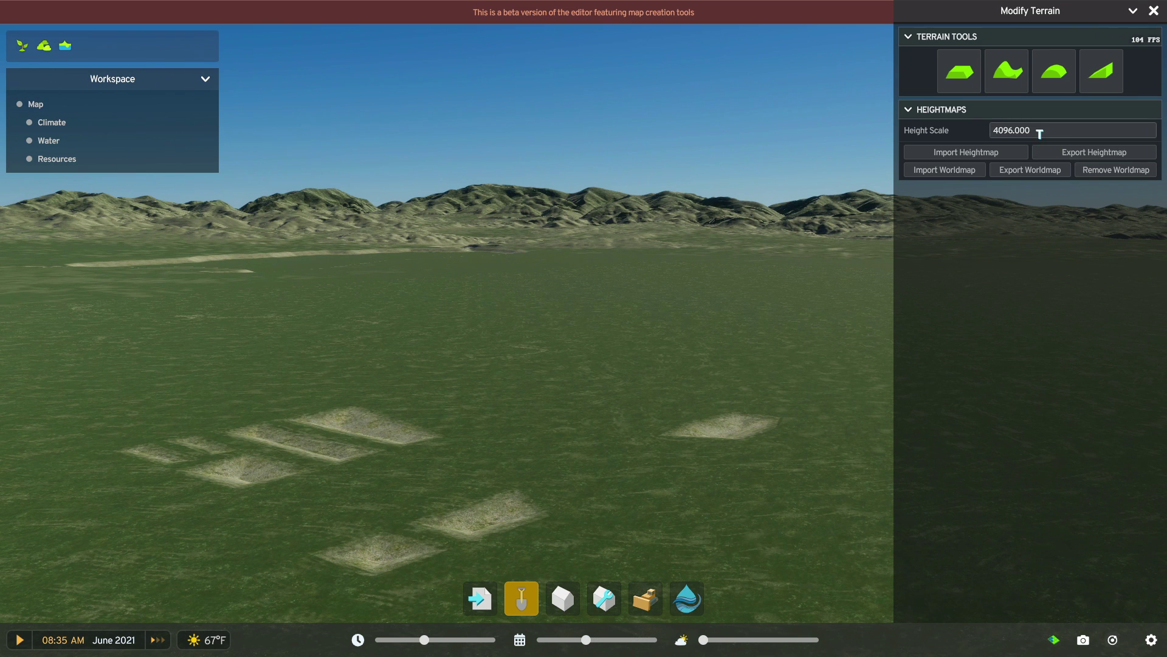
Try a terrain Height Scale of 2000, then restore it to 4096
left_click_drag(1030, 130, 972, 160)
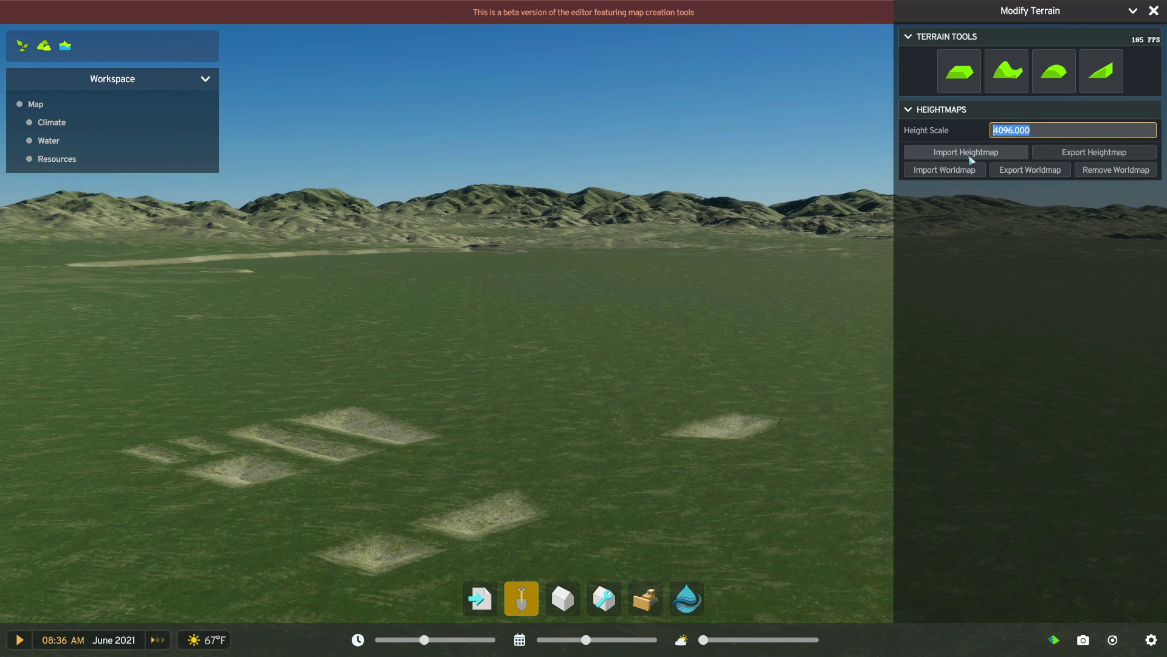
type("200")
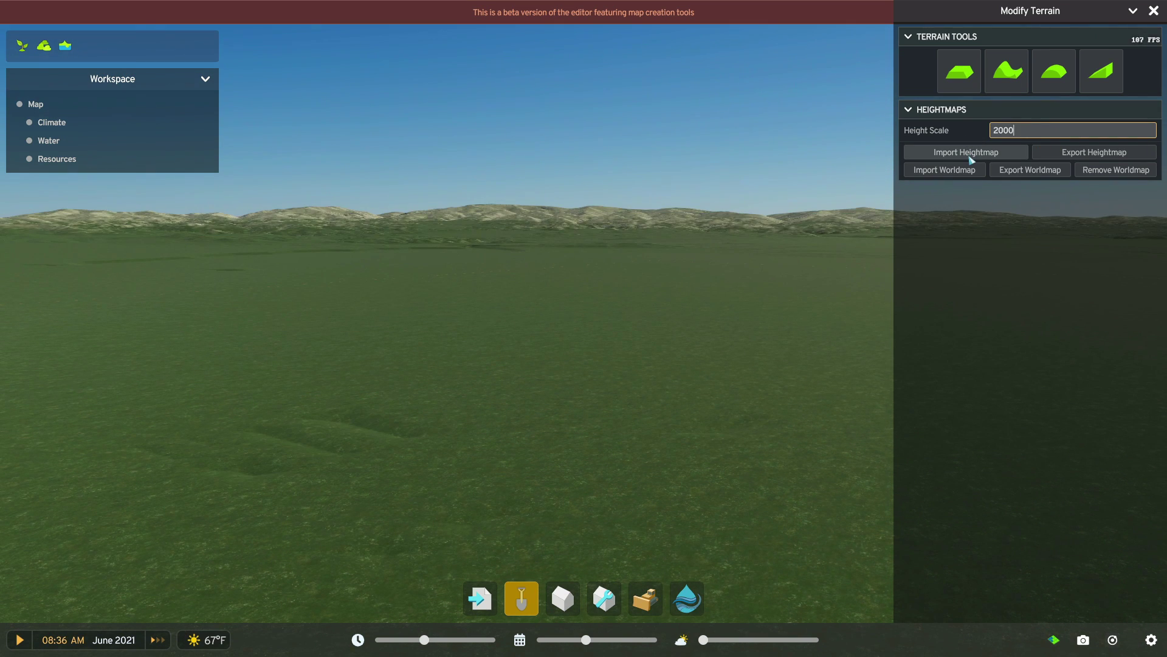
type("0")
key("Return")
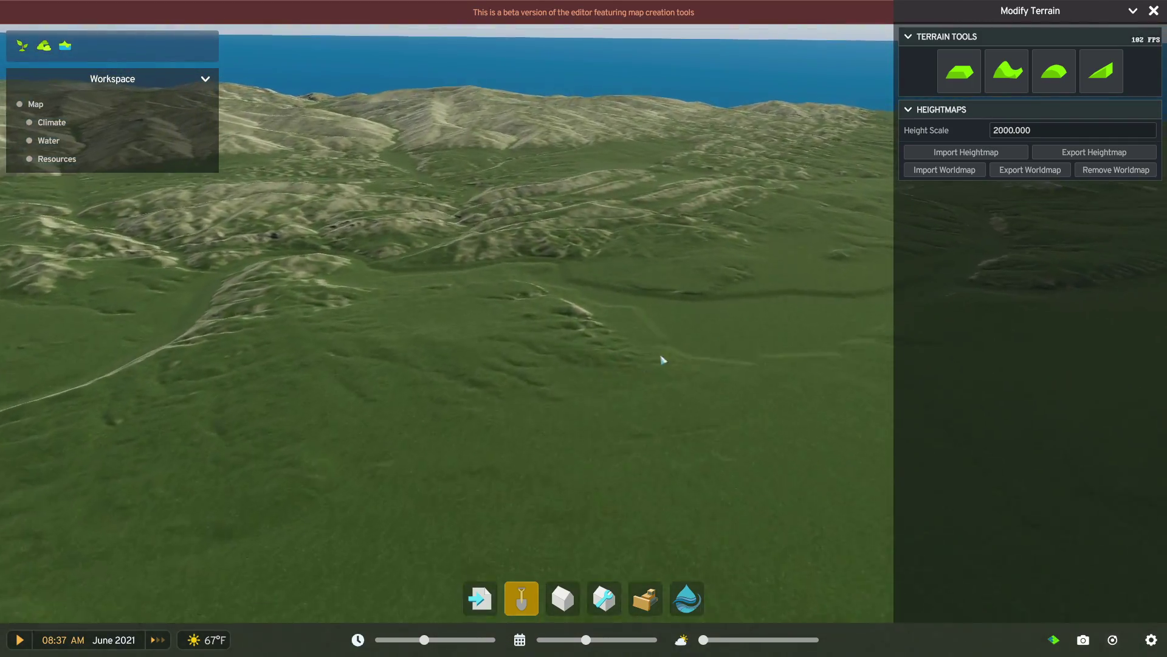
left_click(1063, 130)
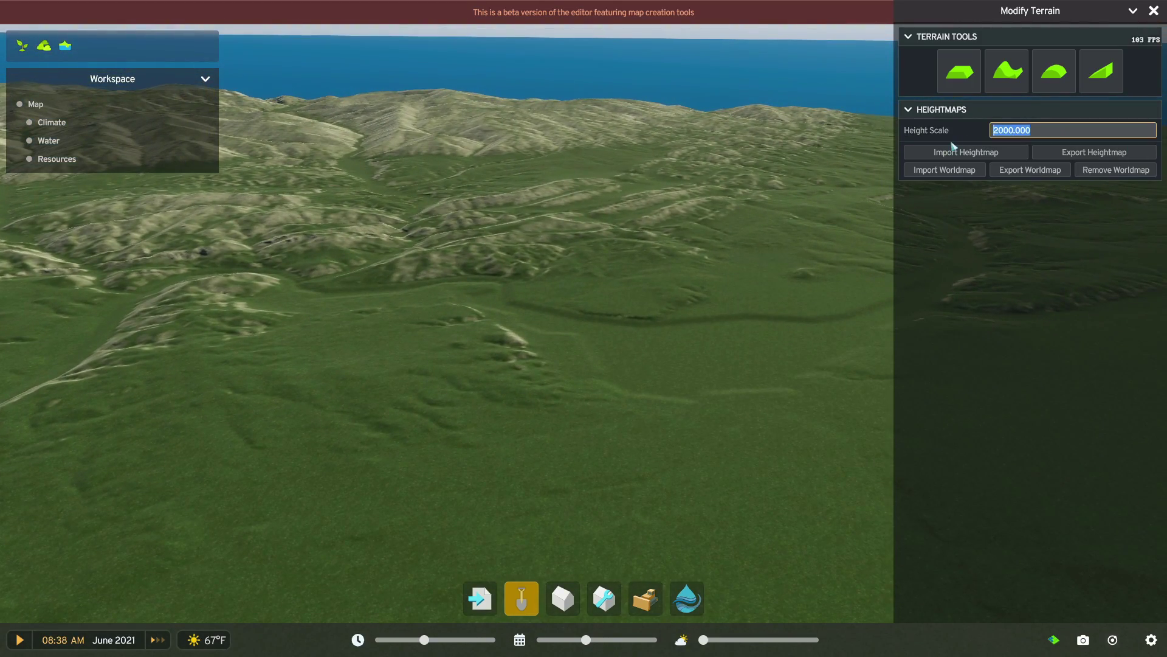
type("4096")
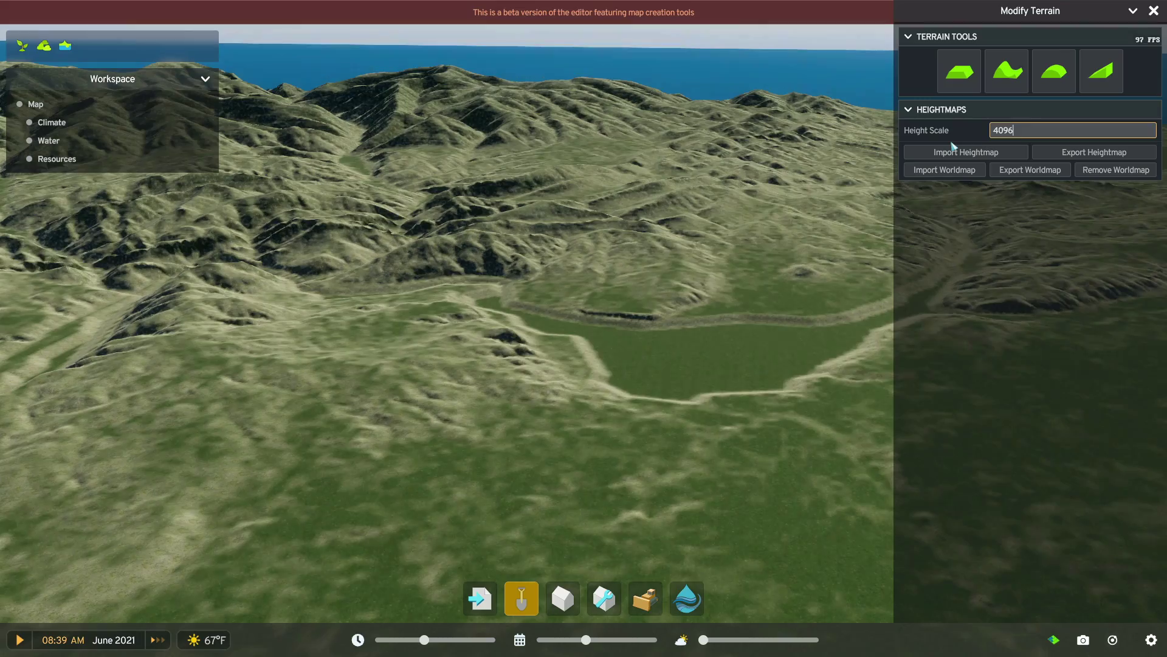
key("Return")
Swing the camera so the lake reaches the horizon, then exit the terrain editing tools
scroll(398, 357, "up", 5)
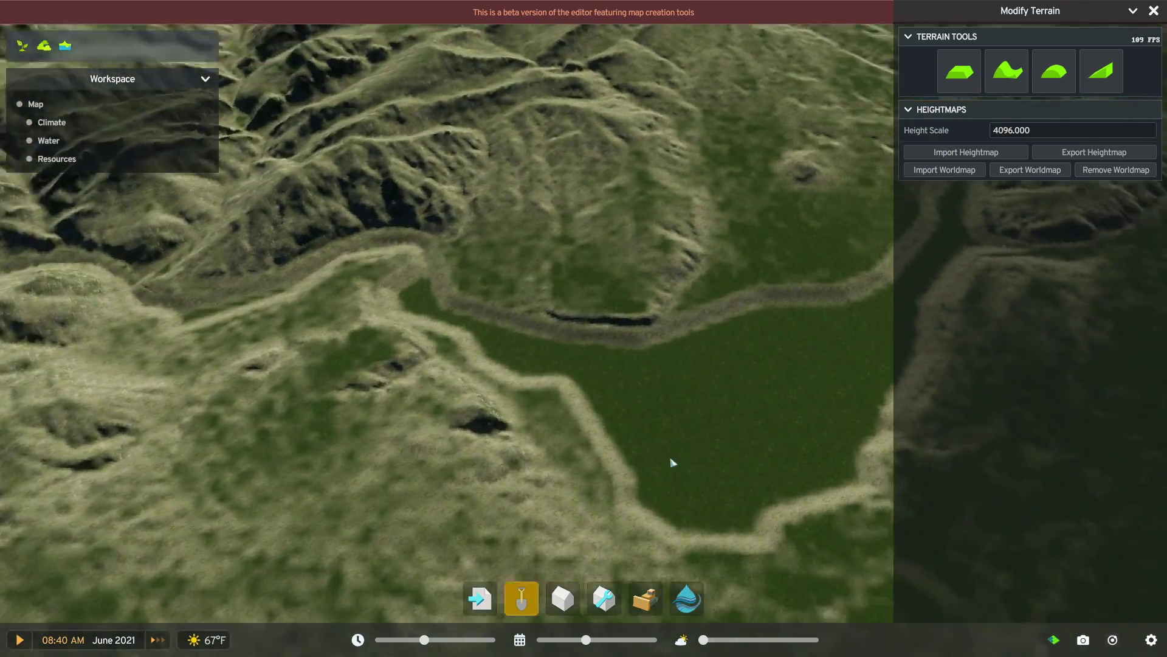
scroll(730, 435, "down", 5)
middle_click_drag(784, 409, 643, 245)
scroll(643, 245, "down", 5)
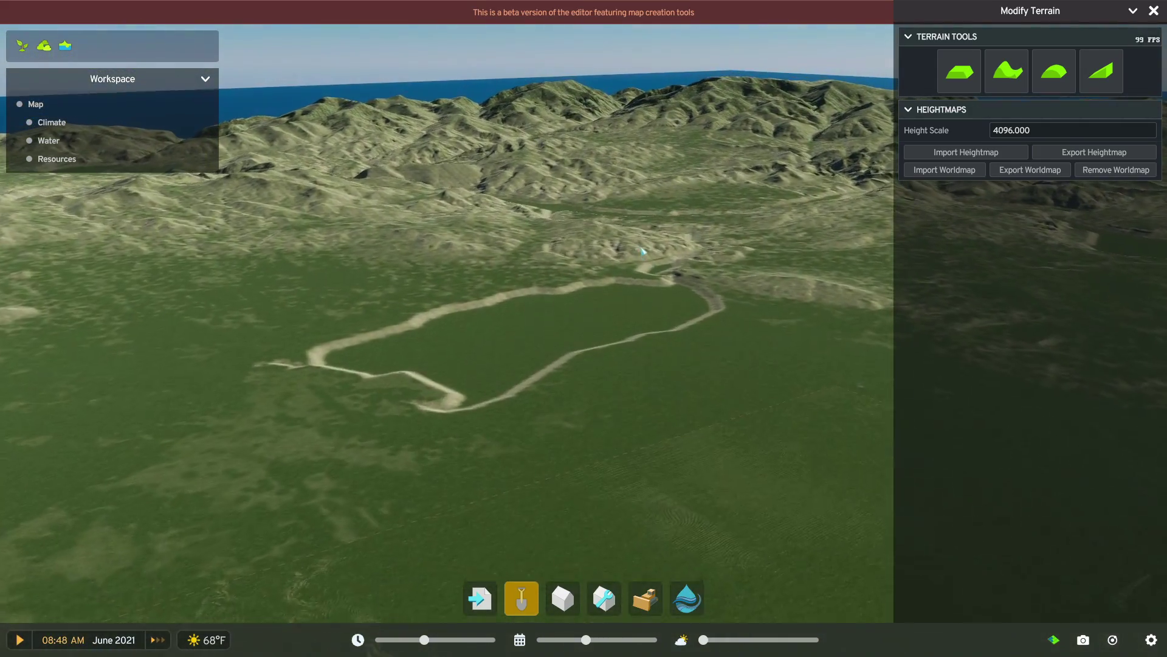
key("Escape")
scroll(517, 476, "up", 3)
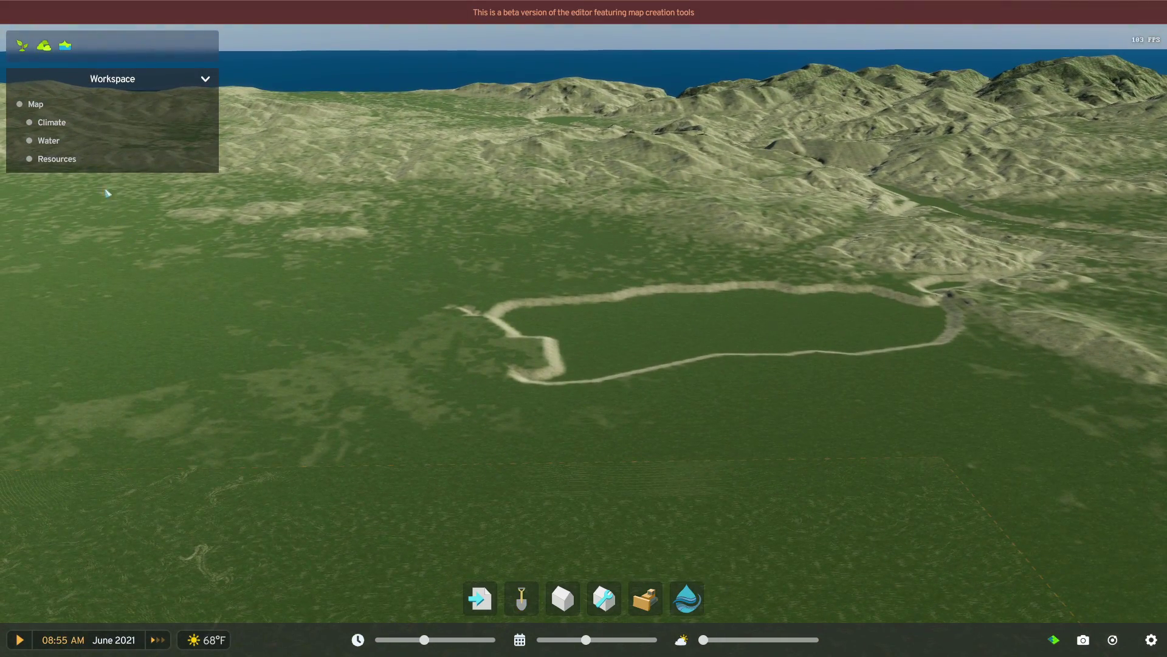
In Map settings, set the theme to North America and bring up the Save Map screen
left_click(36, 104)
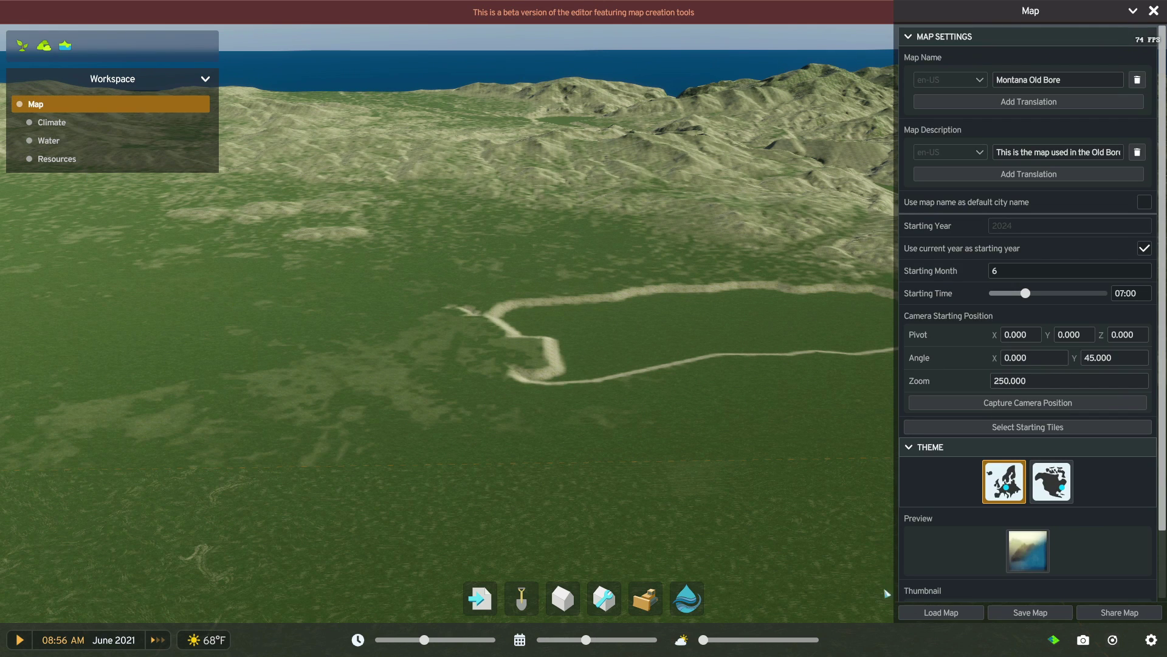
scroll(1155, 547, "down", 2)
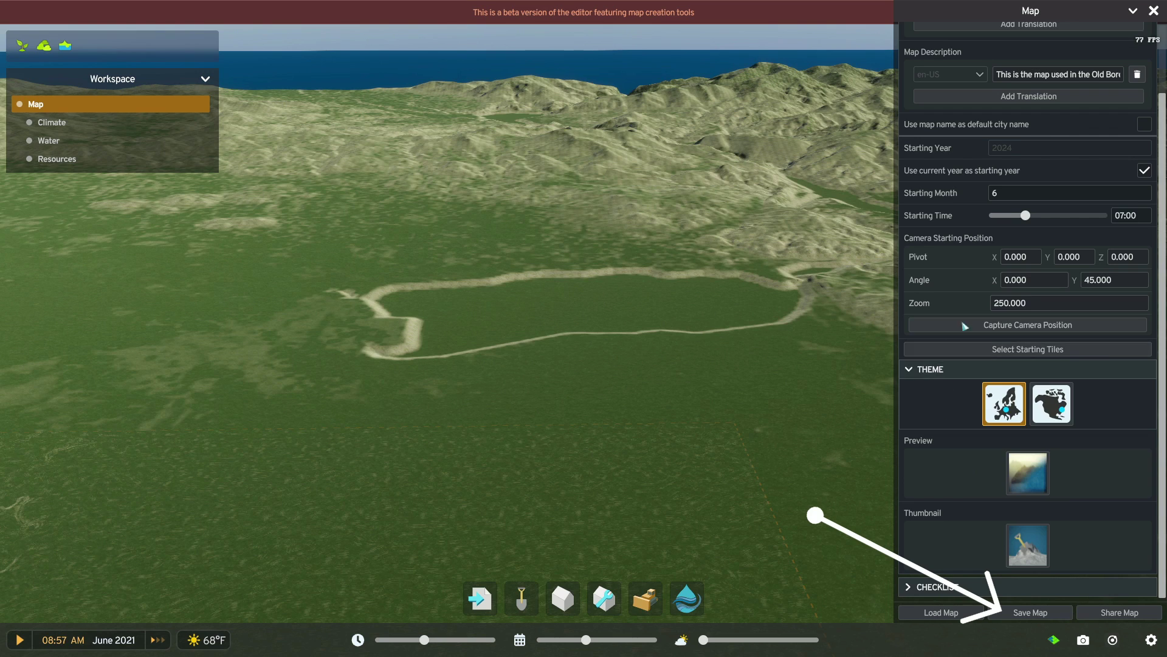
scroll(956, 335, "up", 2)
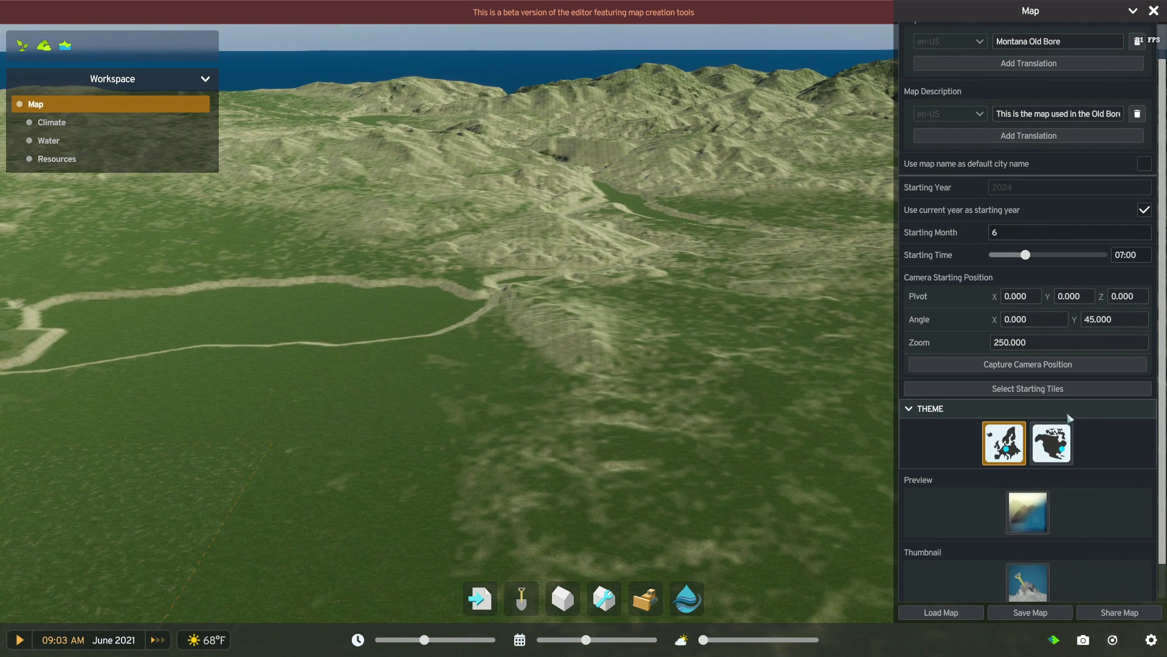
left_click(1056, 451)
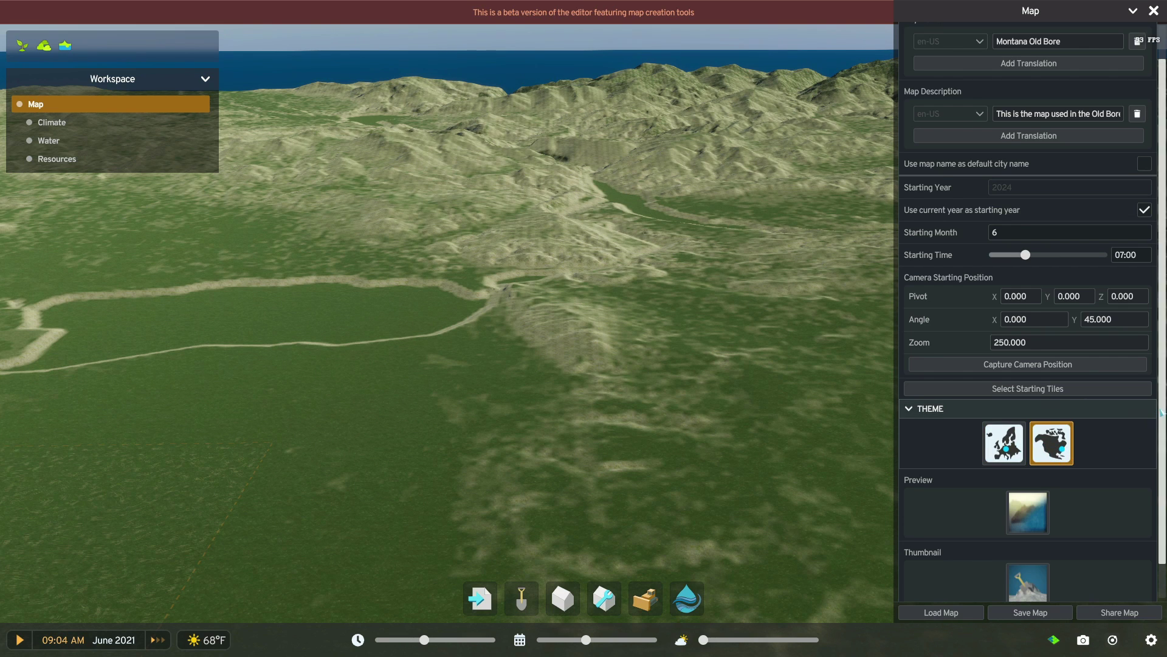
scroll(1161, 412, "down", 1)
left_click(1031, 614)
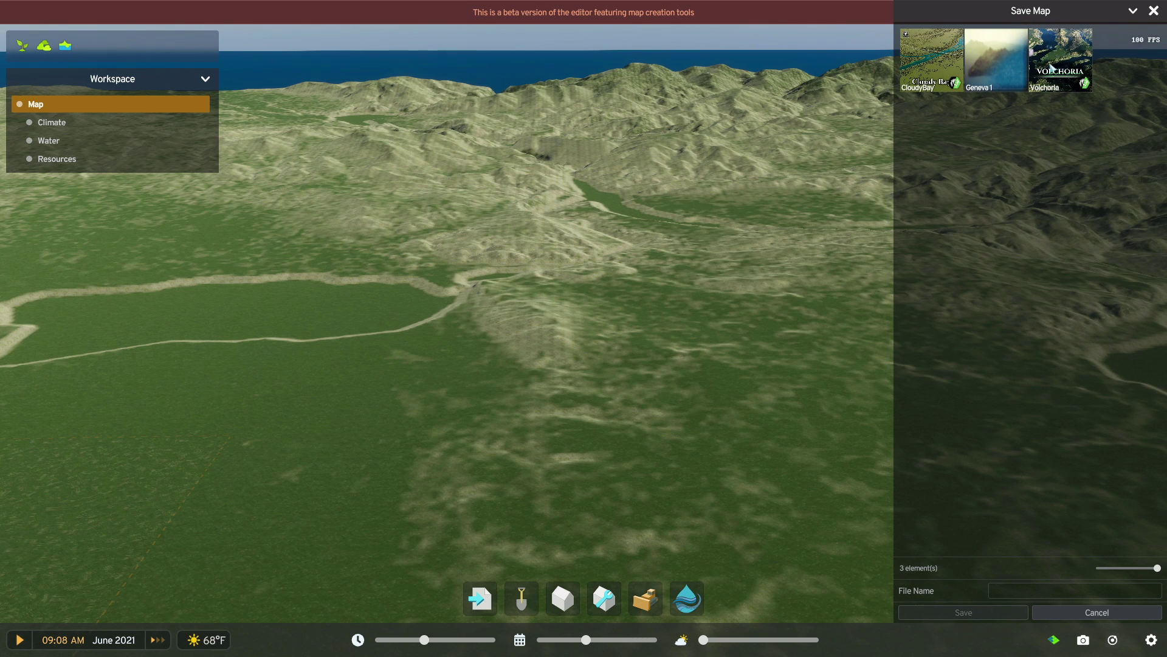
Save the map with the file name 'Montana'
left_click(1031, 595)
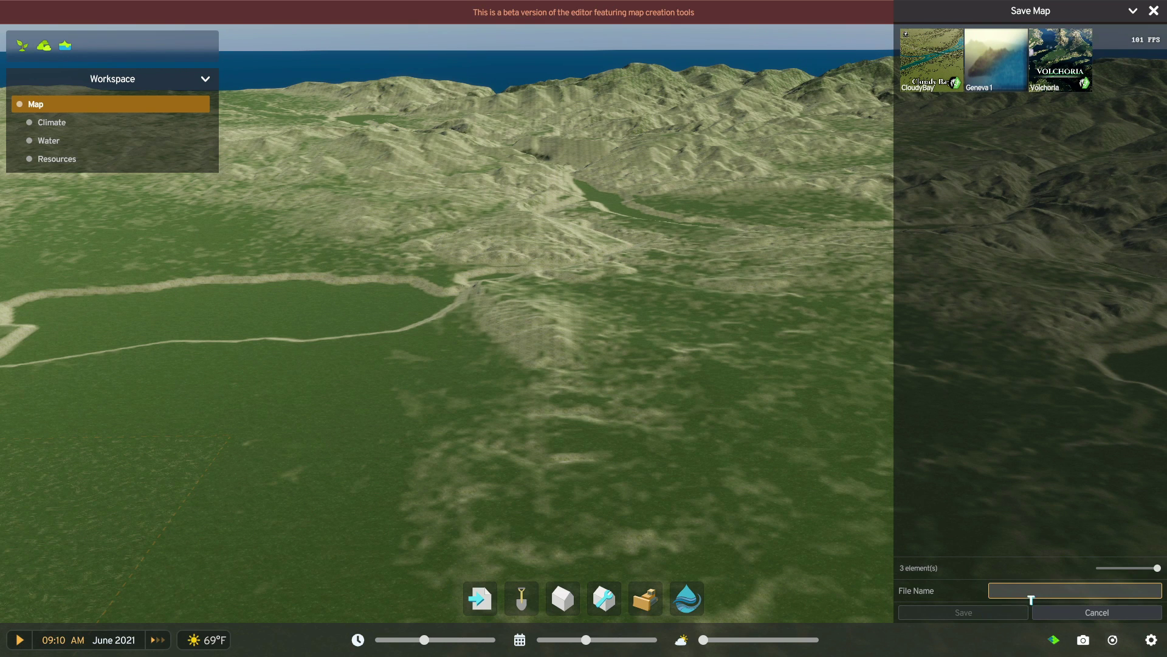
type("Mo")
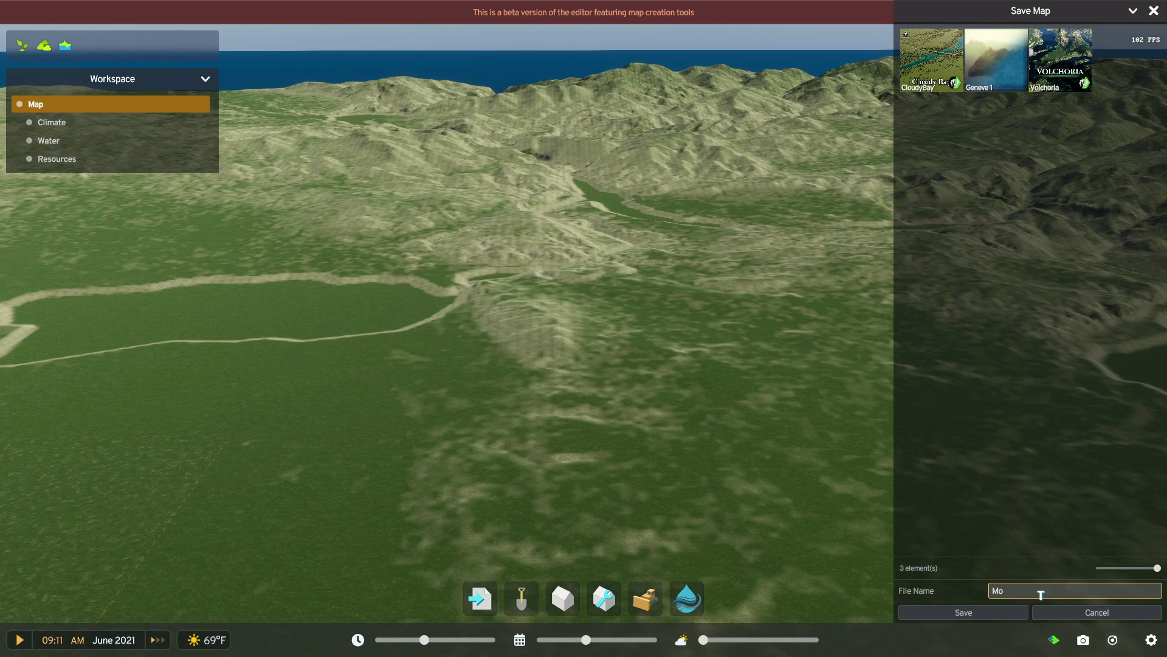
type("ntana")
left_click(978, 619)
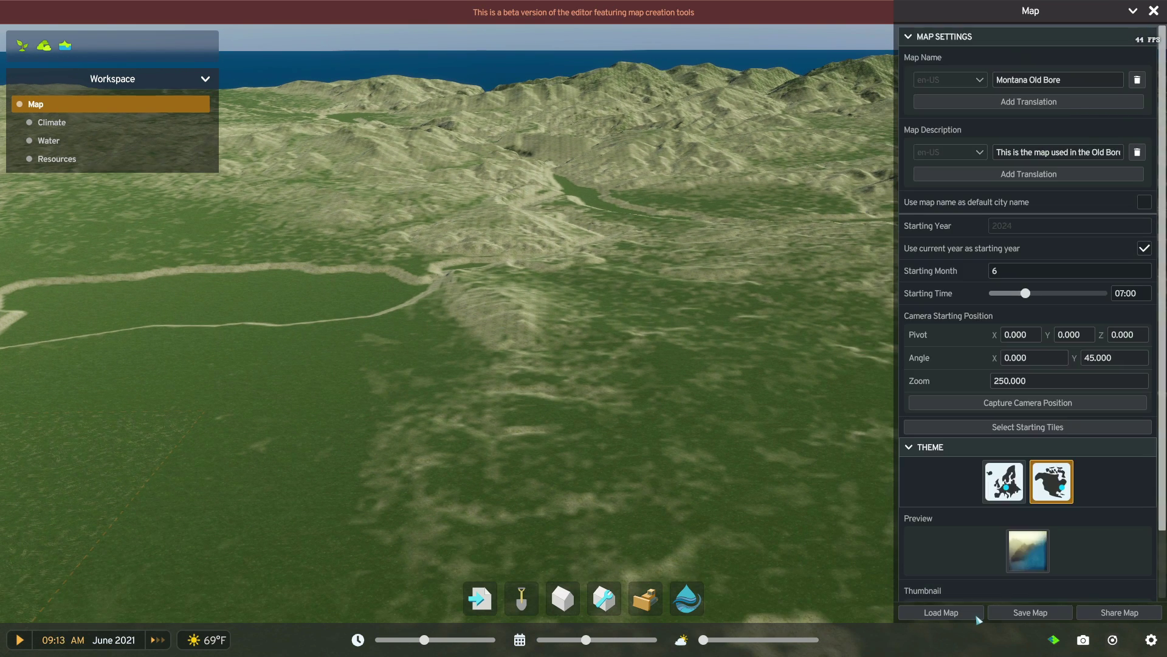